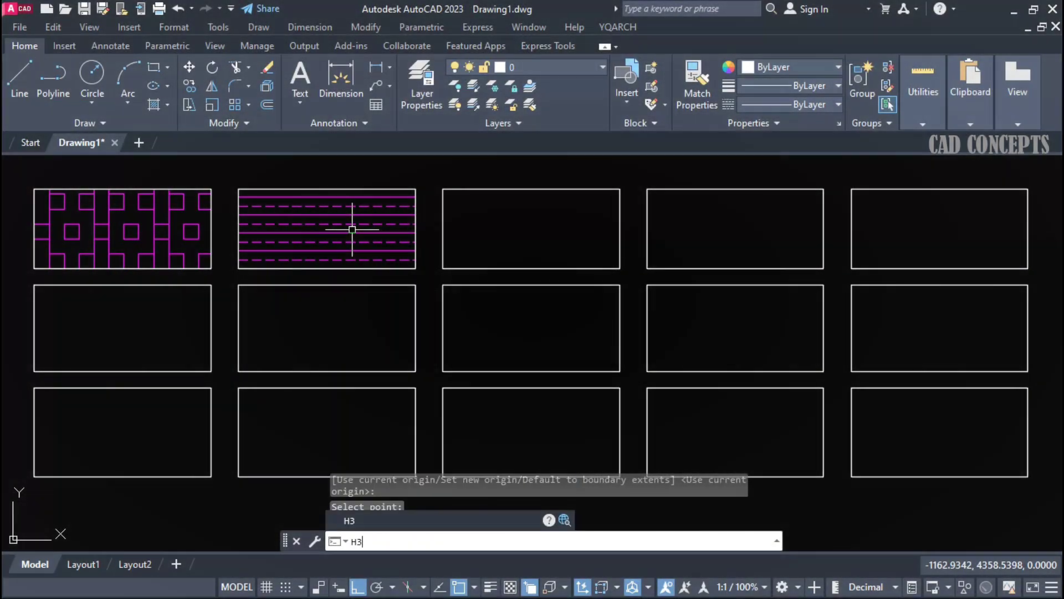
Hatch the third, fourth and fifth top-row rectangles with brick, dash and hexagon patterns.
left_click(510, 223)
type("h")
key("Return")
left_click(703, 225)
type("h")
key("Return")
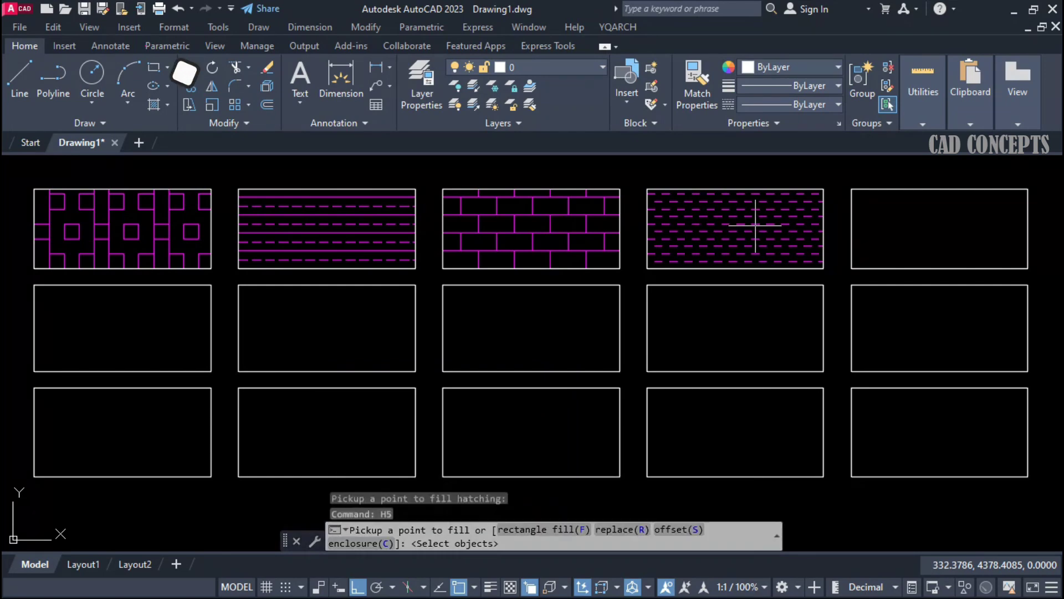
left_click(931, 226)
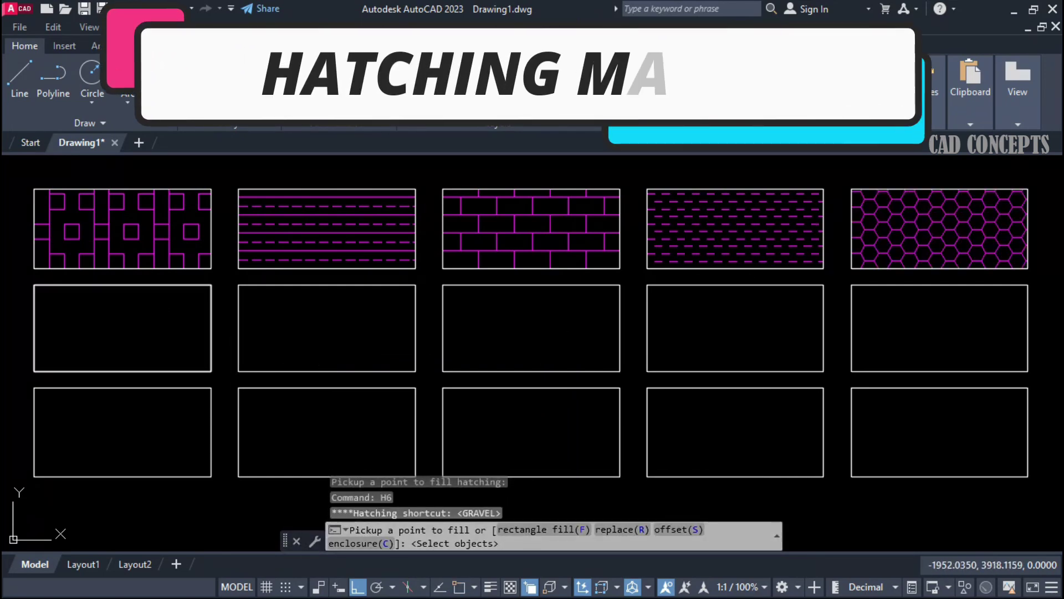
Hatch the second row with stone, grid, line, cross and H10 EARTH patterns.
left_click(166, 333)
type("h")
key("Return")
left_click(333, 341)
type("h")
key("Return")
left_click(546, 323)
type("h")
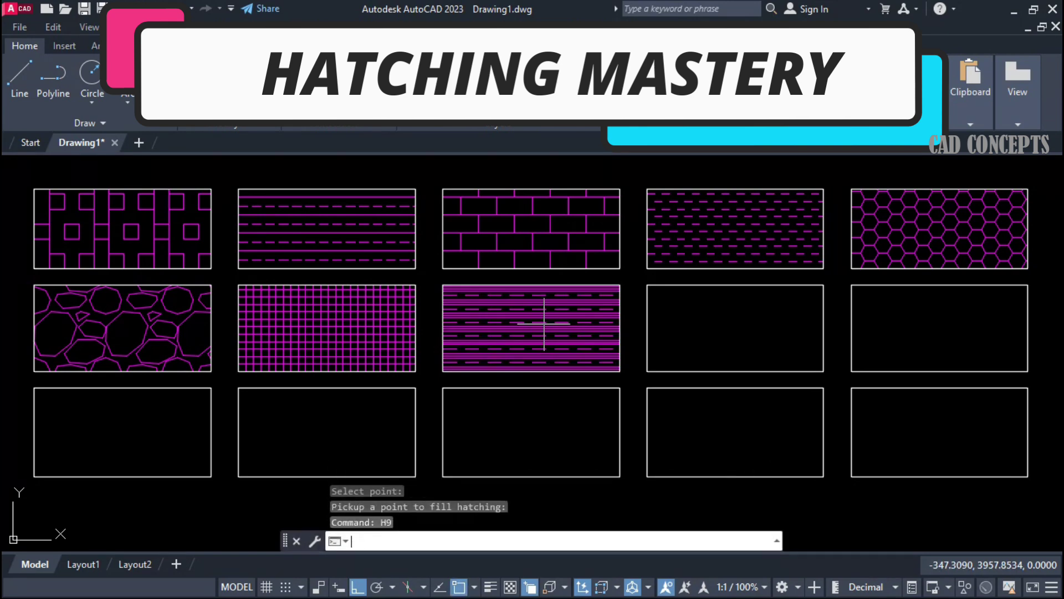
left_click(717, 316)
type("h10")
key("Return")
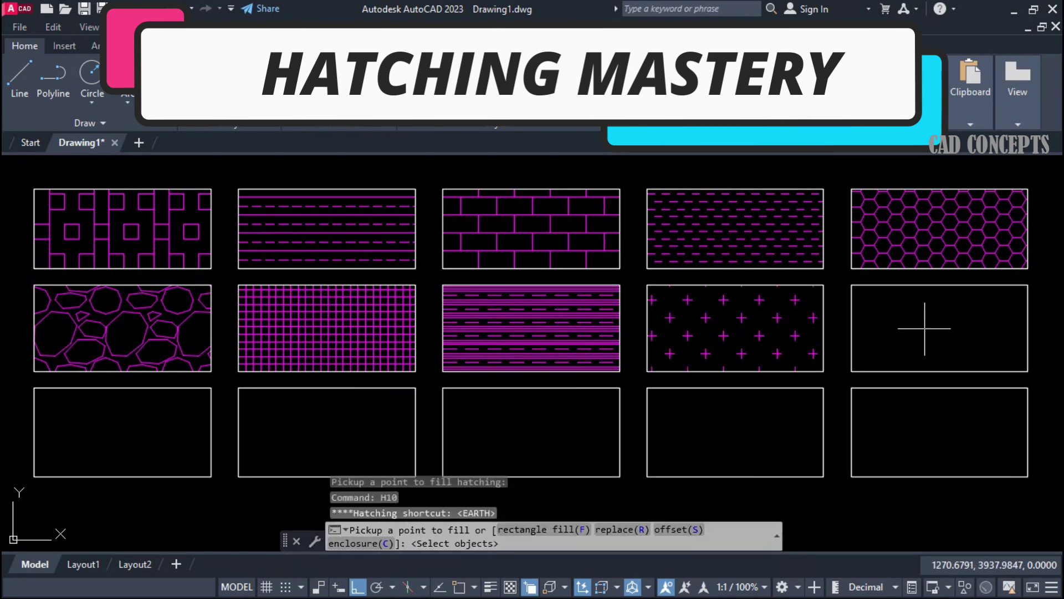
left_click(924, 328)
Hatch the first two bottom-row rectangles with H11 ANGLE and a fine grid.
type("h11")
key("Return")
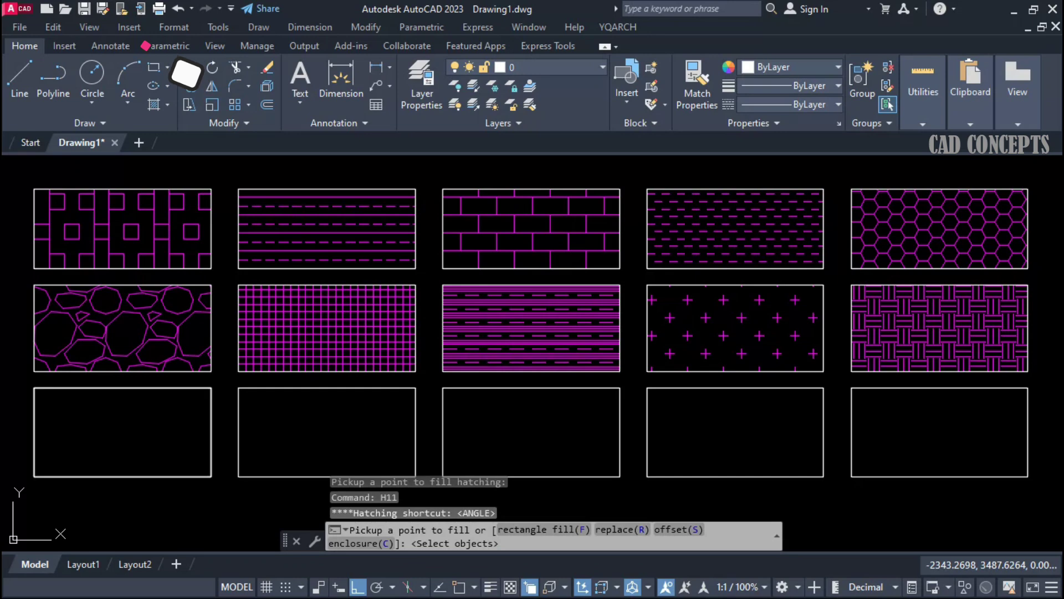
left_click(74, 432)
key("Return")
Fill the last three bottom-row rectangles with solid magenta, angled hatch and H15 grid.
key("Return")
left_click(335, 423)
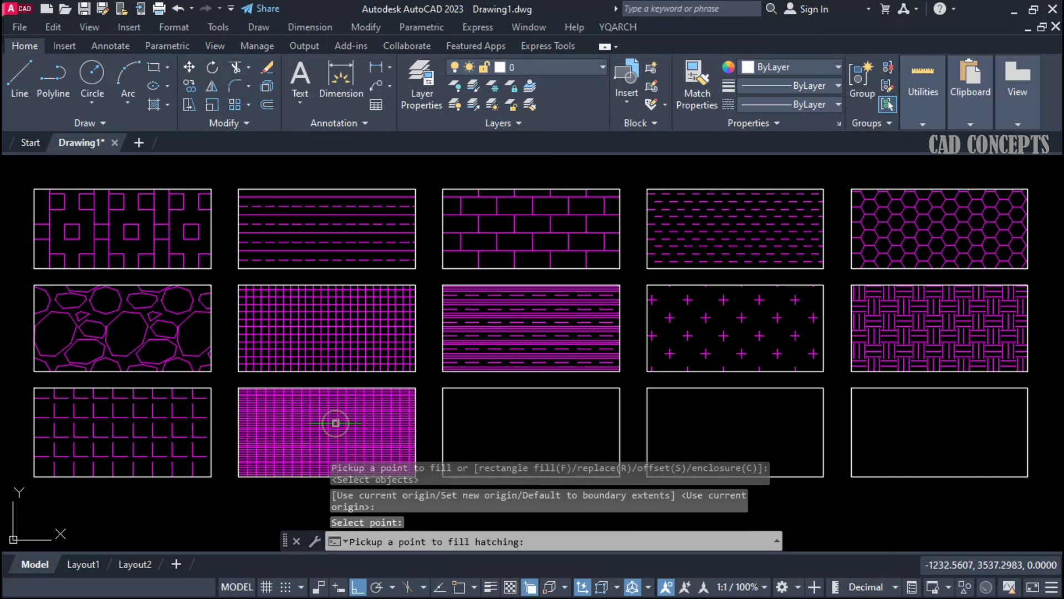
type("h12")
key("Return")
left_click(543, 418)
type("h14")
key("Return")
left_click(712, 415)
type("H")
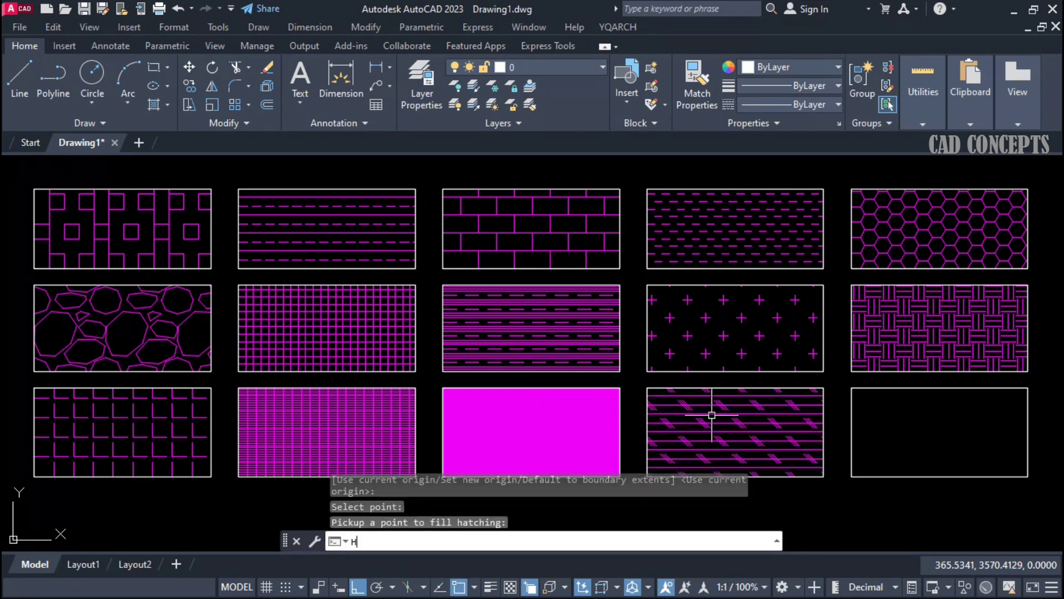
type("15")
key("Return")
left_click(962, 416)
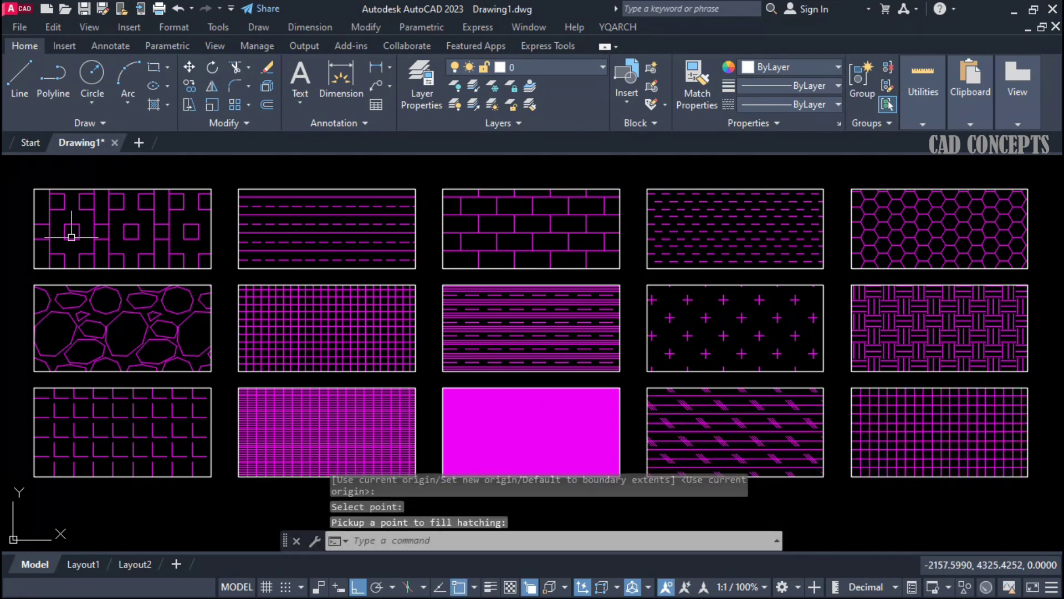
middle_click_drag(763, 281, 765, 271)
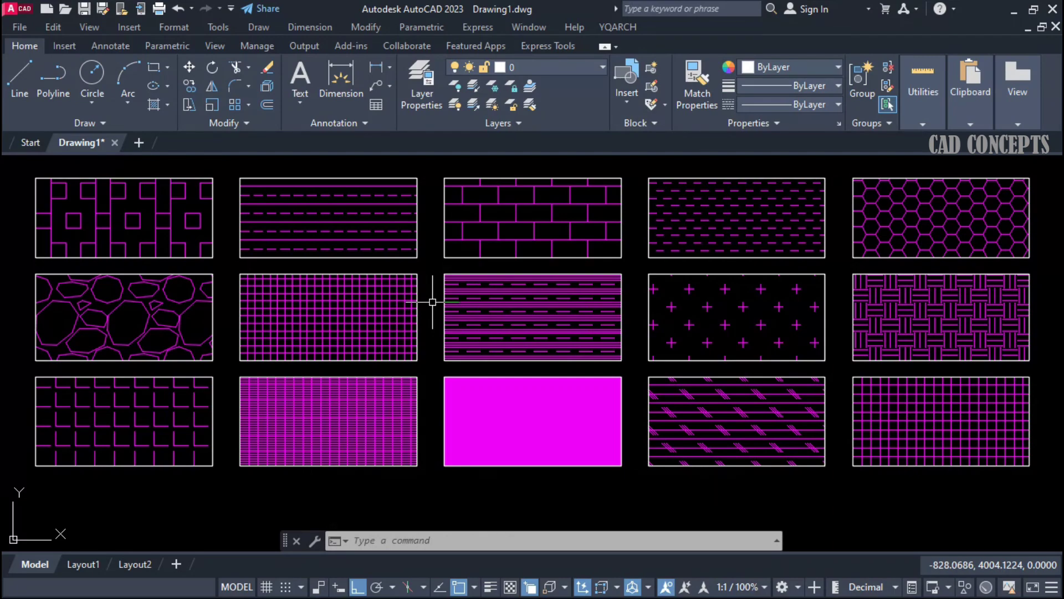
Start a new hatch and bring up the Hatch and Gradient settings dialog.
type("h")
key("Return")
left_click(645, 541)
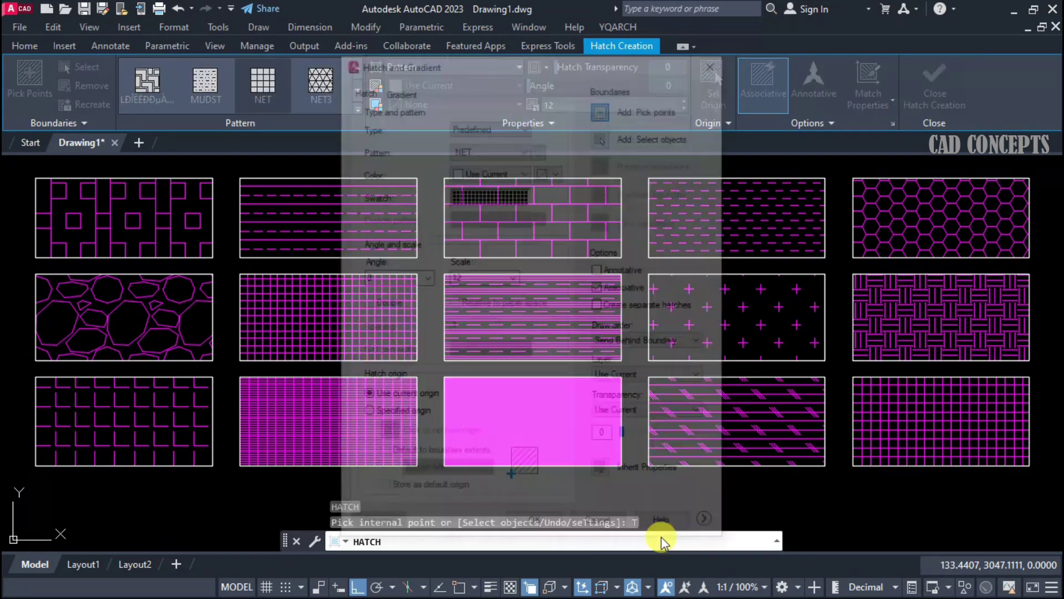
Browse the predefined patterns in the Hatch Pattern Palette, then close both dialogs.
left_click(501, 195)
left_click_drag(498, 97, 953, 126)
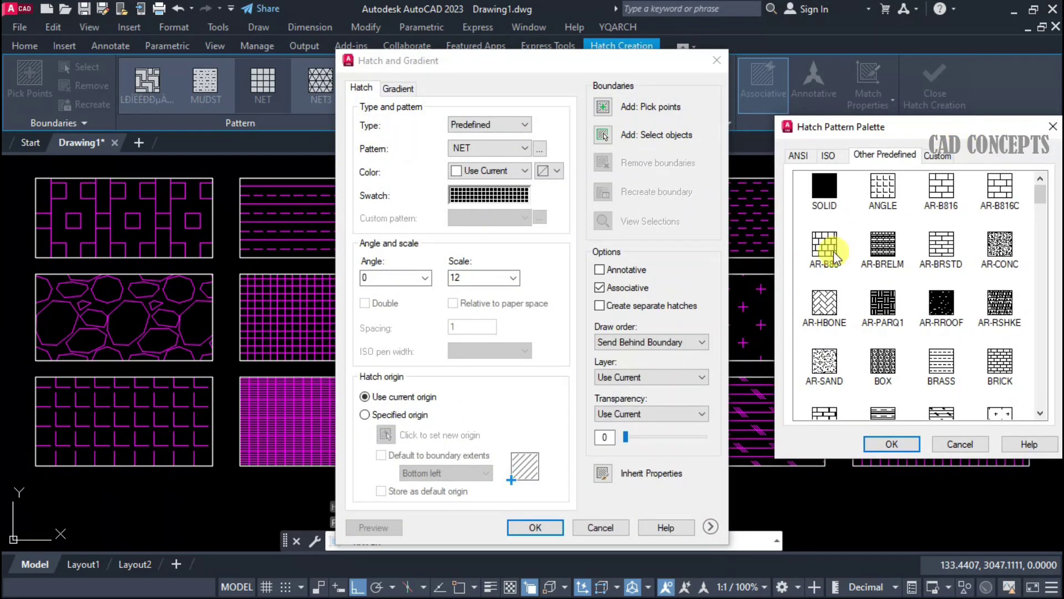
left_click(1000, 363)
scroll(997, 367, "down", 3)
scroll(820, 366, "down", 5)
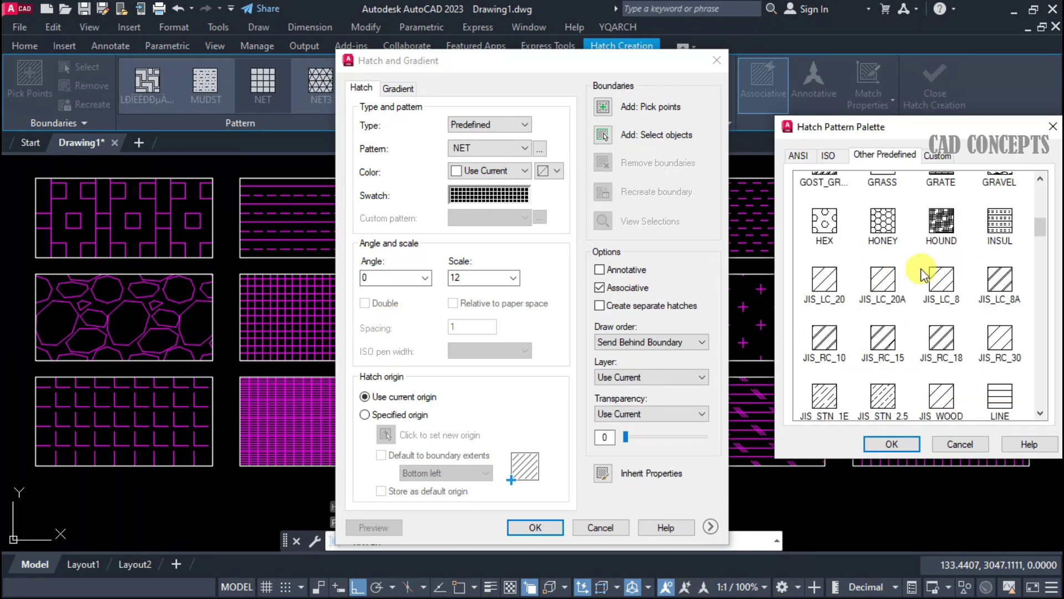
scroll(917, 332, "up", 2)
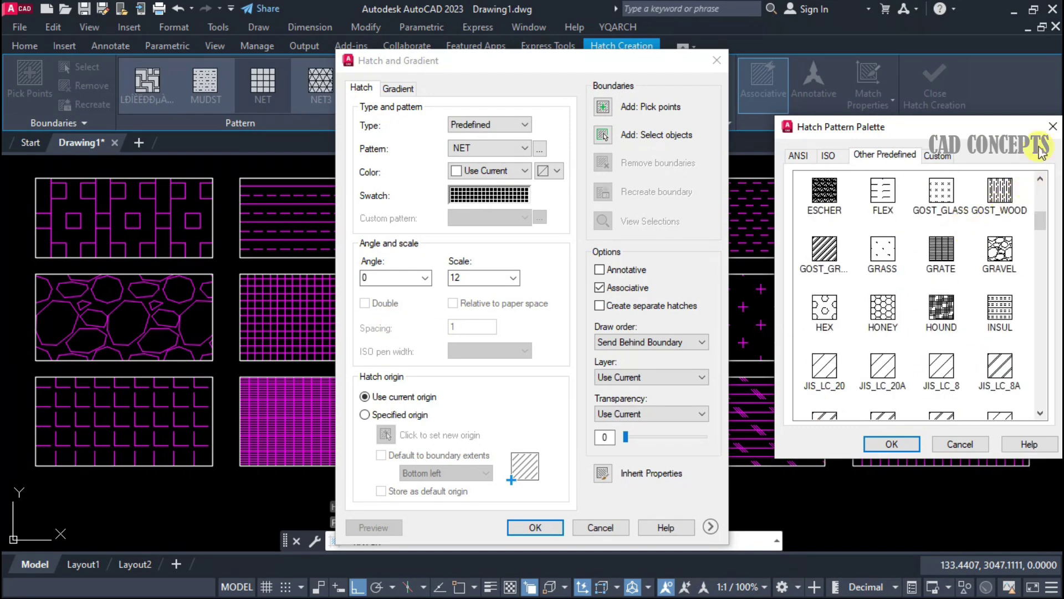
left_click(1053, 126)
left_click(717, 60)
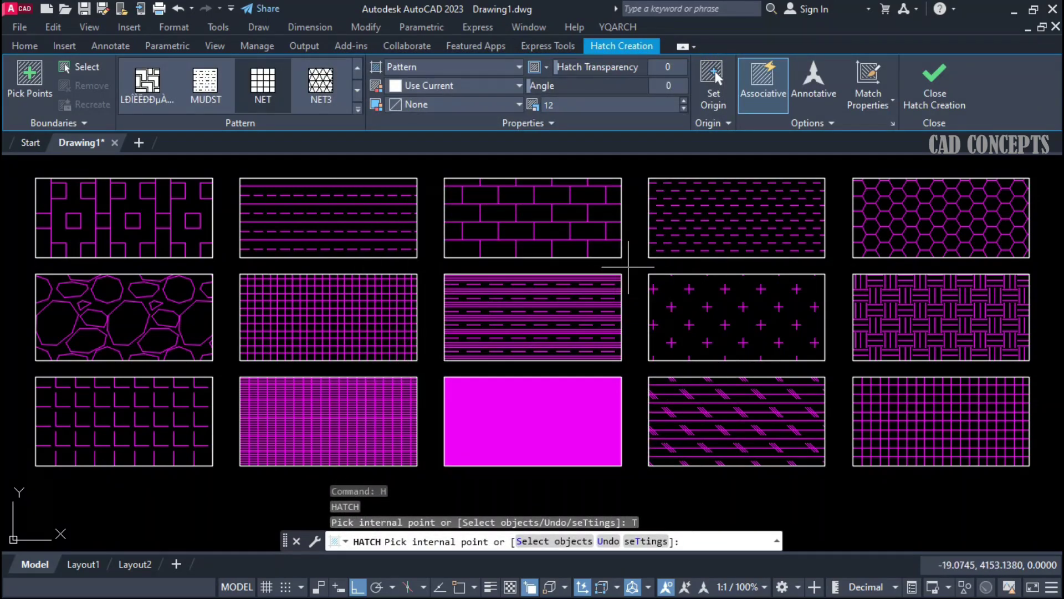
Cancel the pending hatch, crossing-select all fifteen rectangles, then clear the selection.
key("Escape")
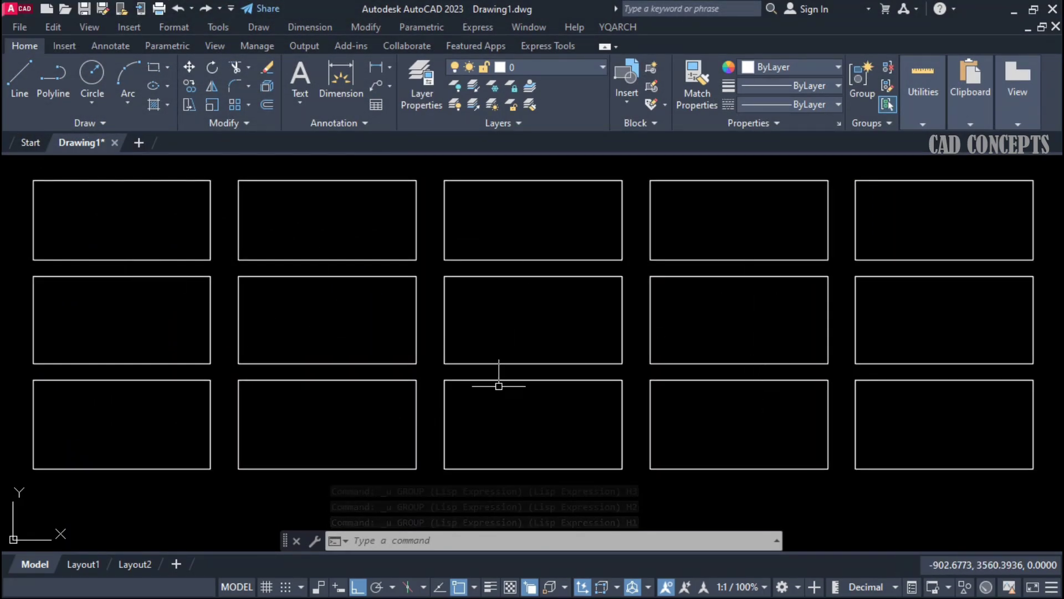
left_click(928, 230)
left_click(202, 434)
key("Escape")
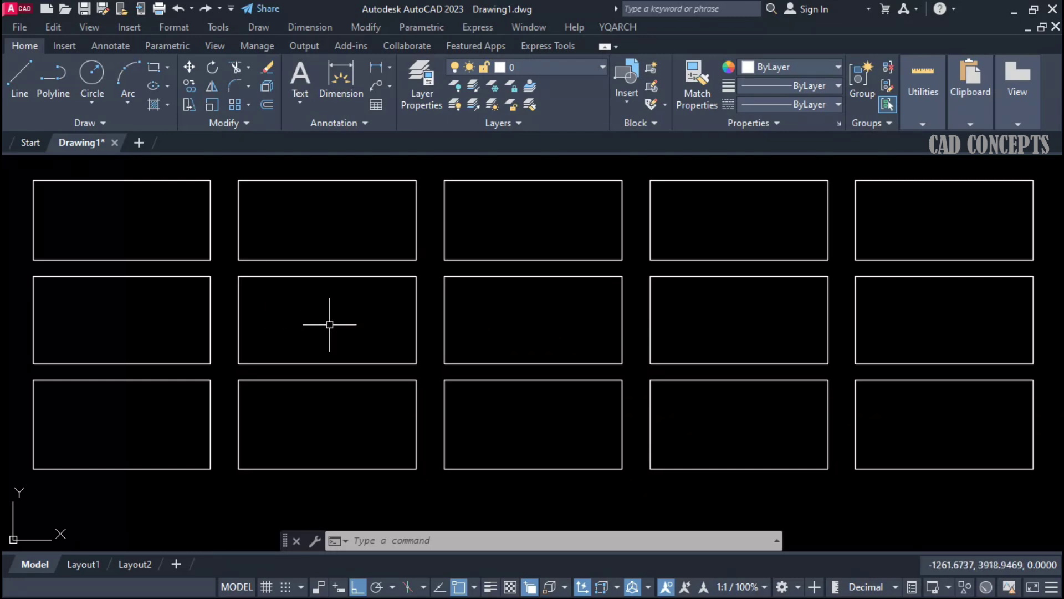
Hatch the first three top-row rectangles with H1 square, H2 BRASS and H3 brick.
type("H1")
key("Return")
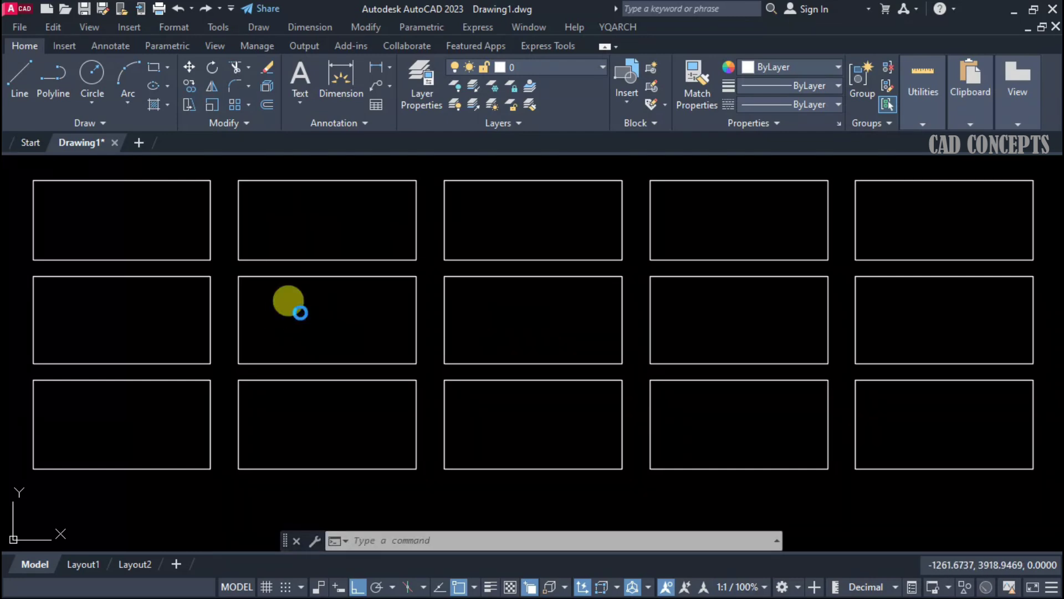
left_click(150, 209)
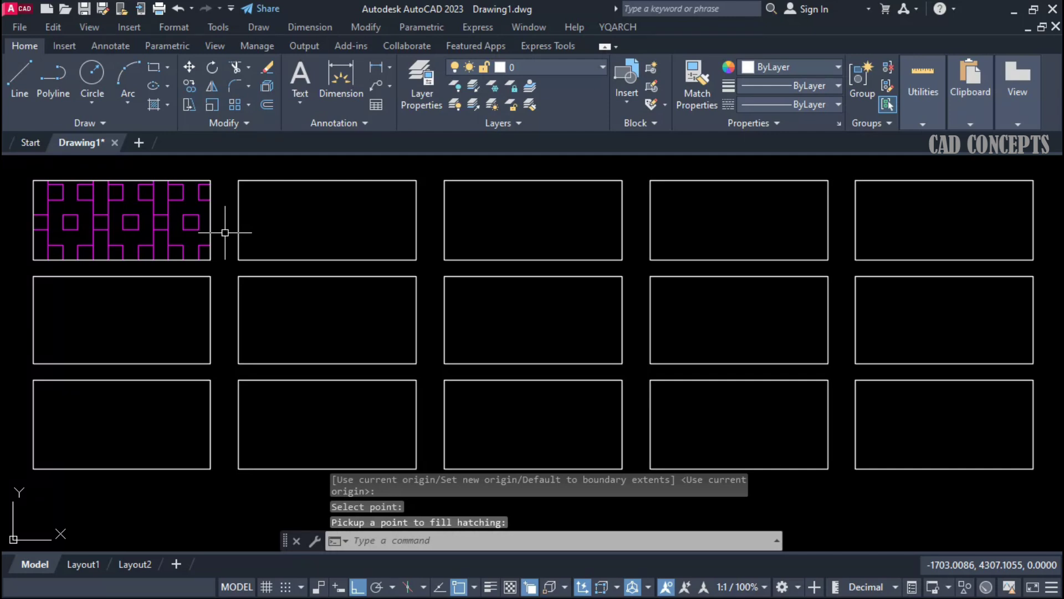
type("H2")
key("Return")
left_click(311, 229)
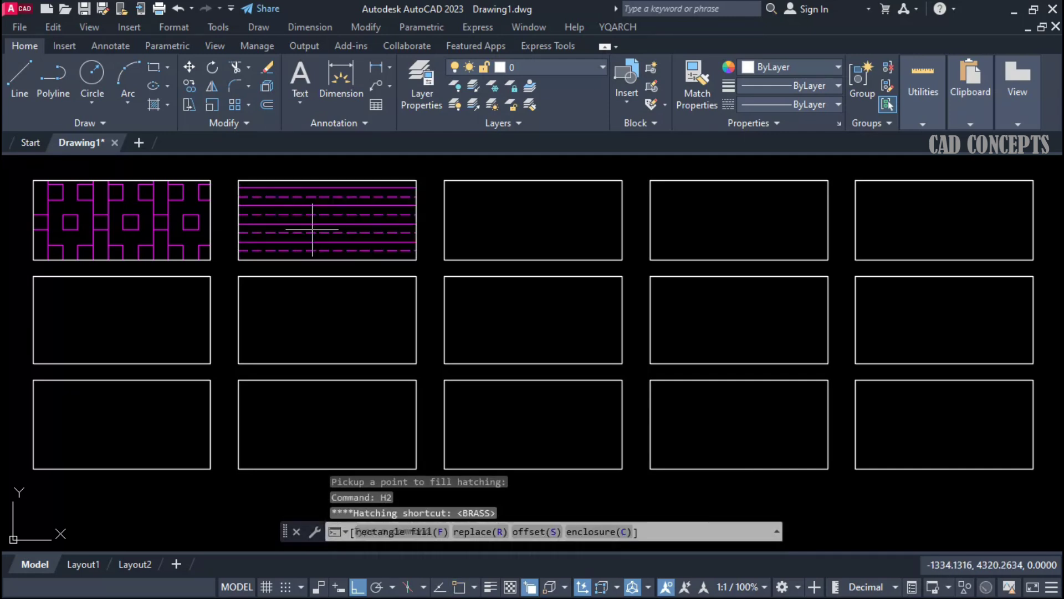
type("H")
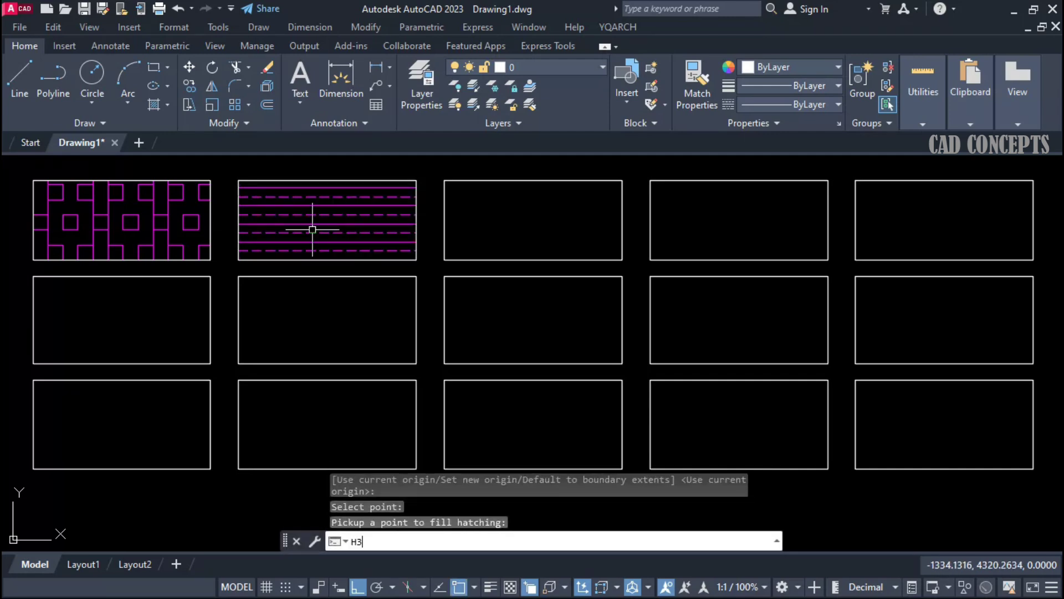
type("3")
key("Return")
left_click(493, 229)
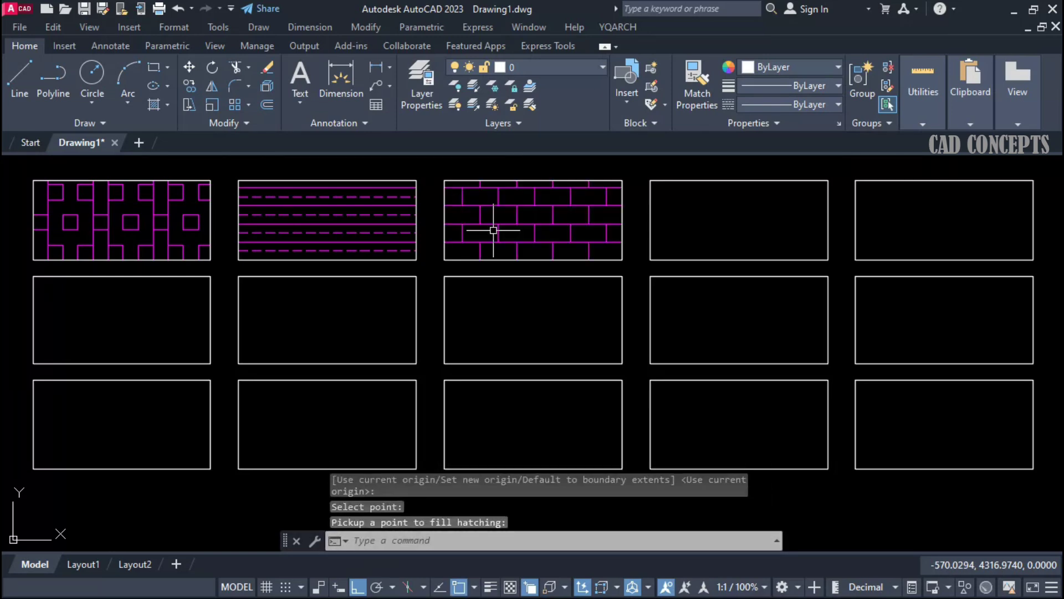
Hatch the fourth and fifth top-row rectangles with H4 dashes and H5 HONEY.
type("H4")
key("Return")
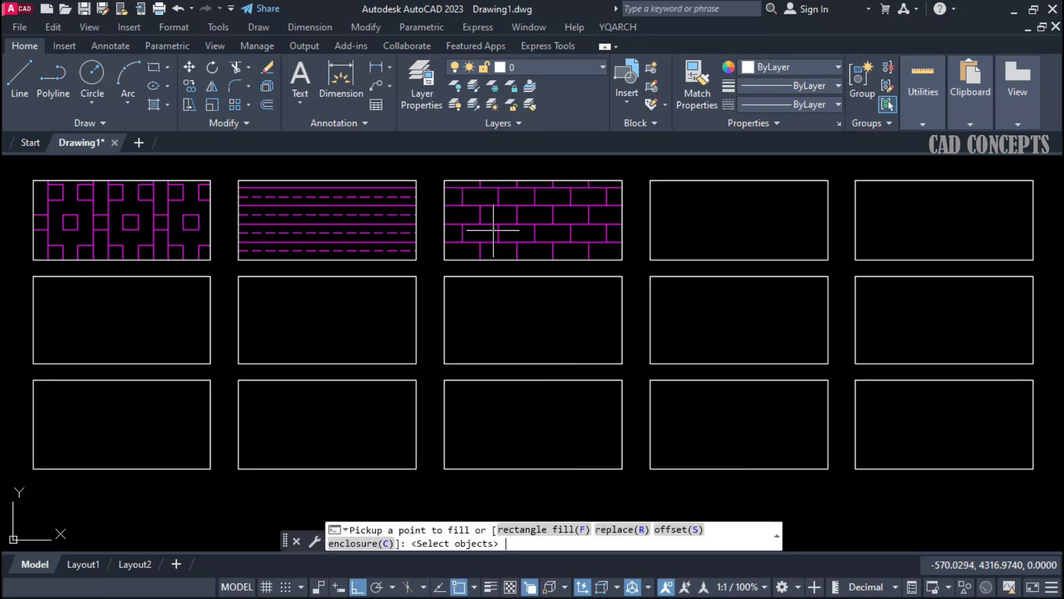
left_click(658, 228)
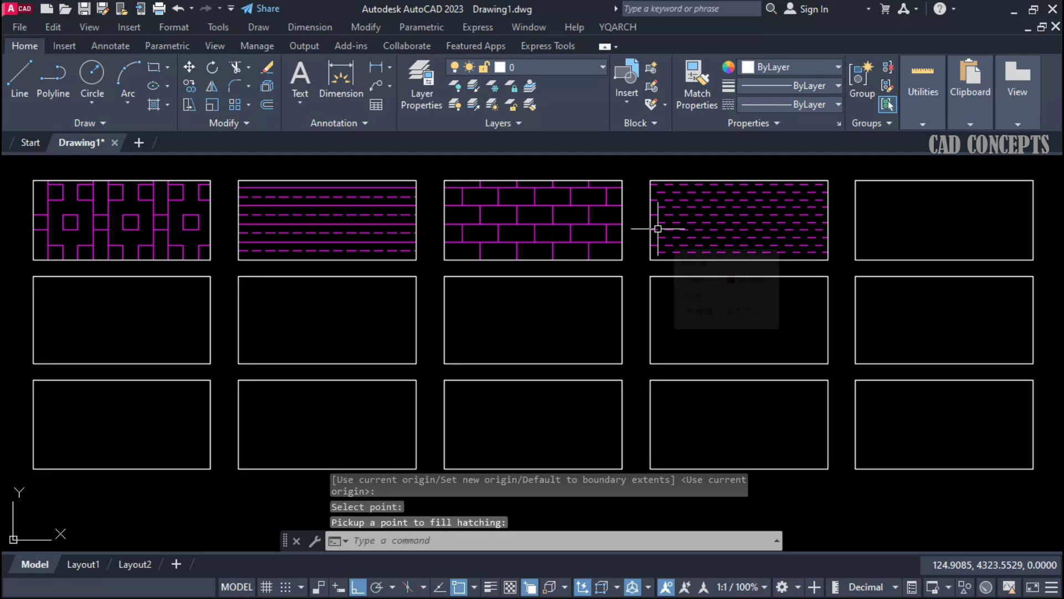
type("H5")
key("Return")
left_click(867, 228)
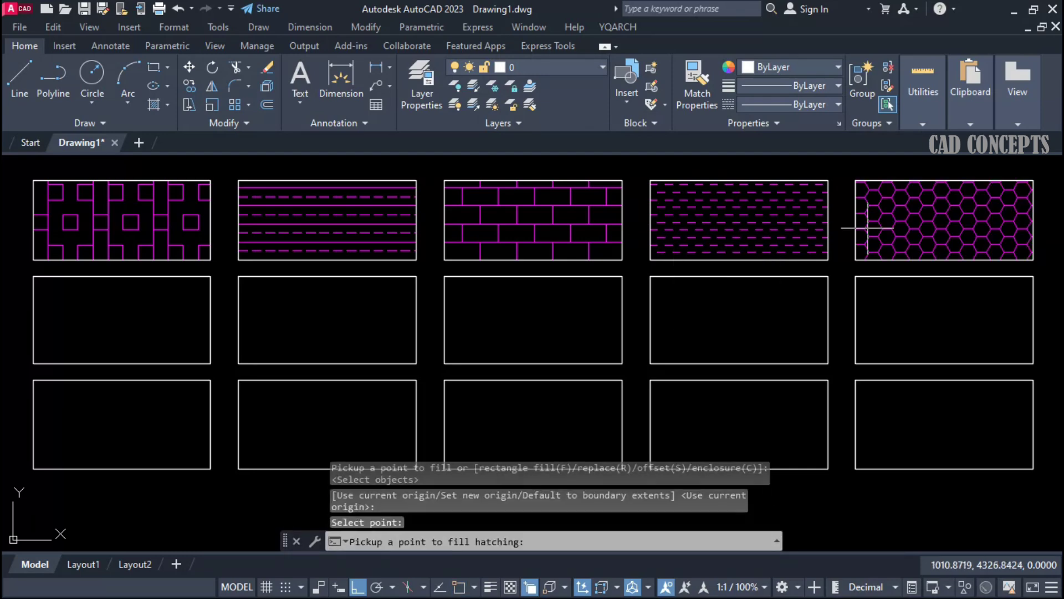
Hatch the first three second-row rectangles with H6 stone, H7 grid and H8 lines.
type("H6")
key("Return")
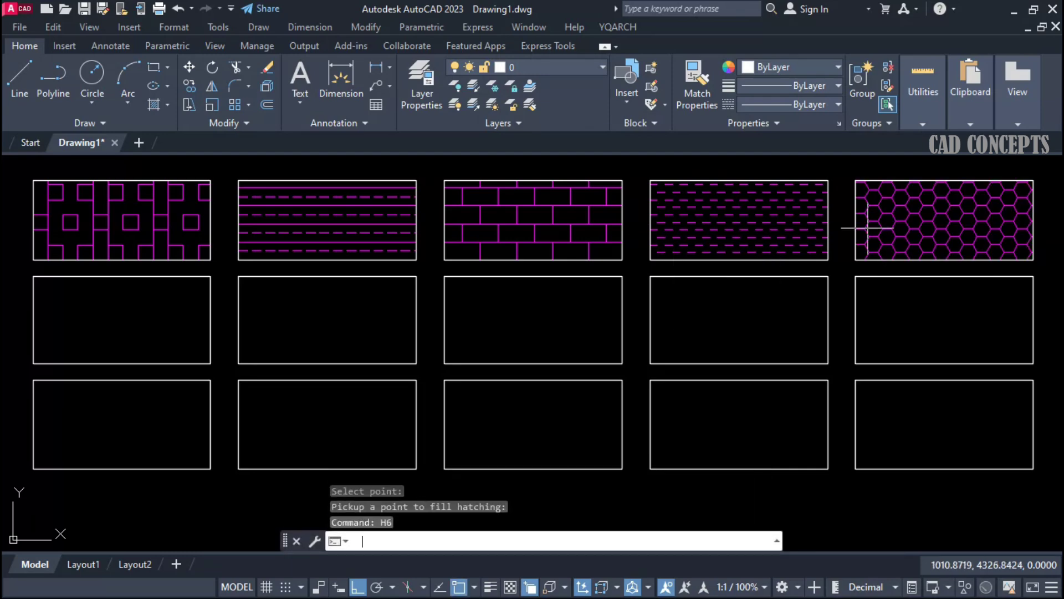
left_click(95, 342)
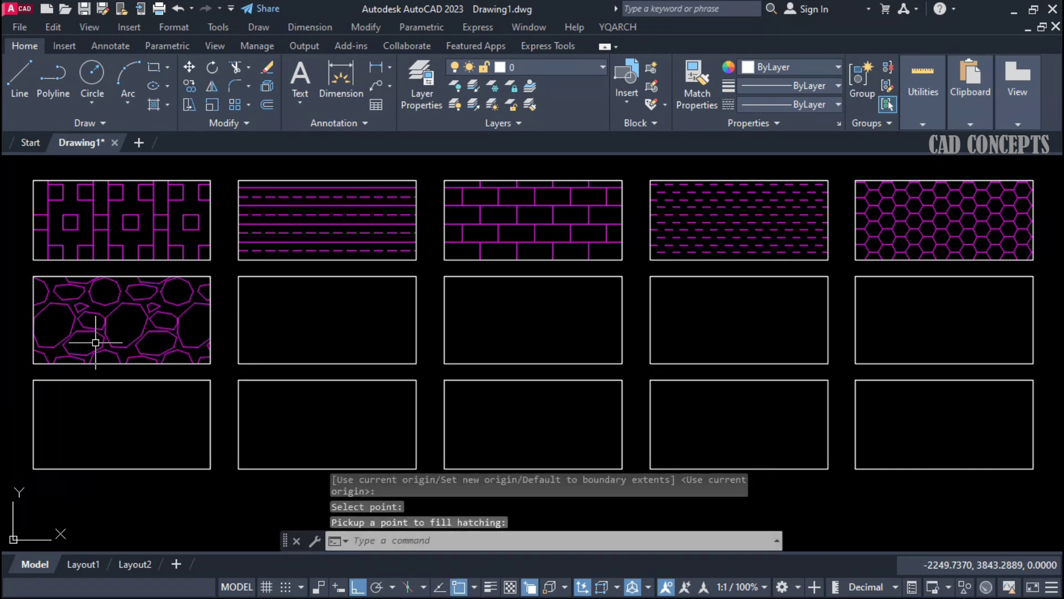
type("H7")
key("Return")
left_click(352, 333)
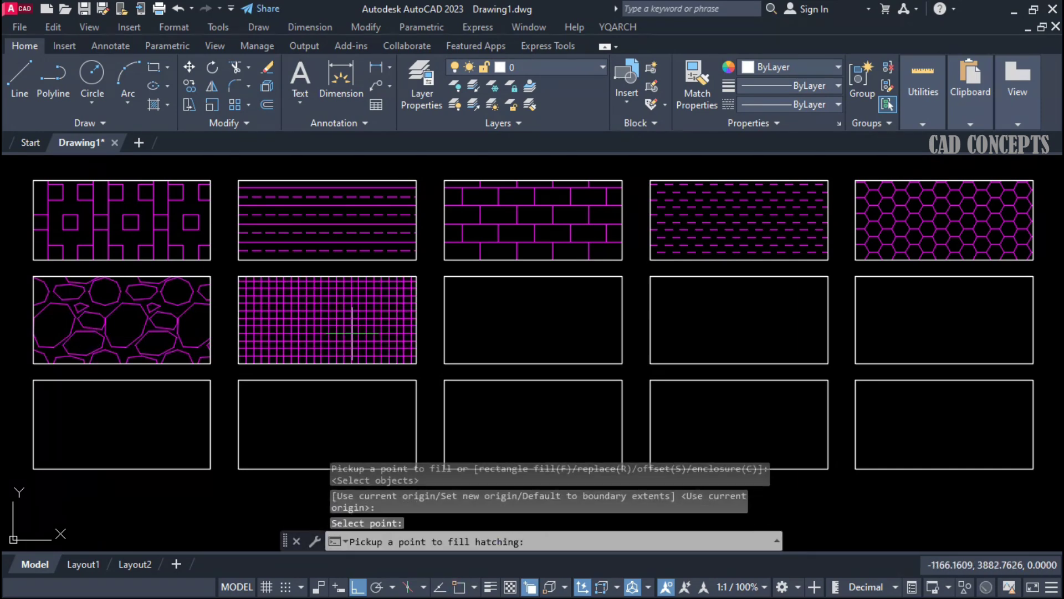
type("H")
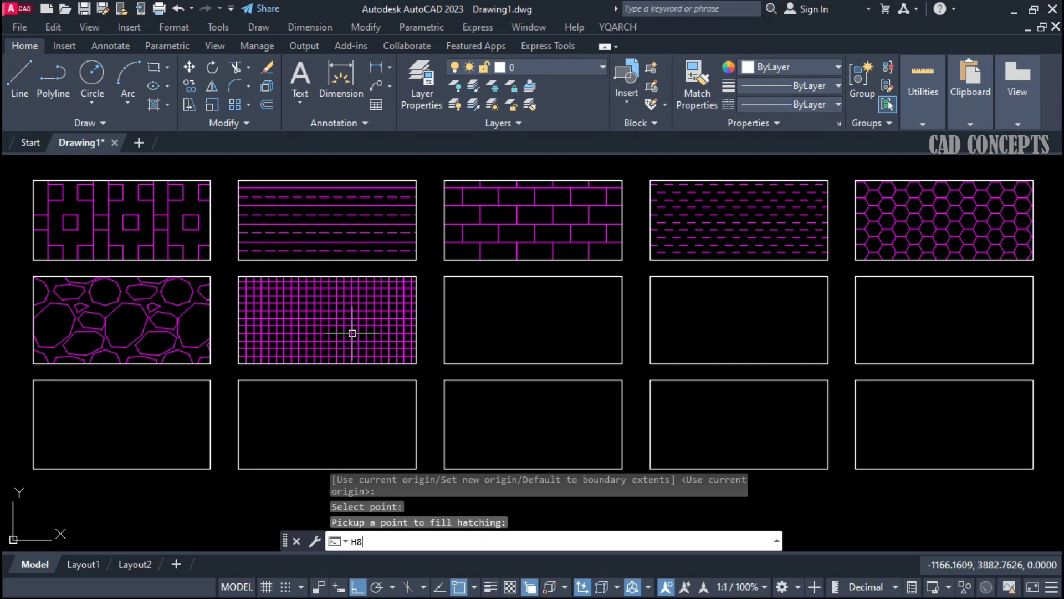
type("8")
key("Return")
left_click(535, 327)
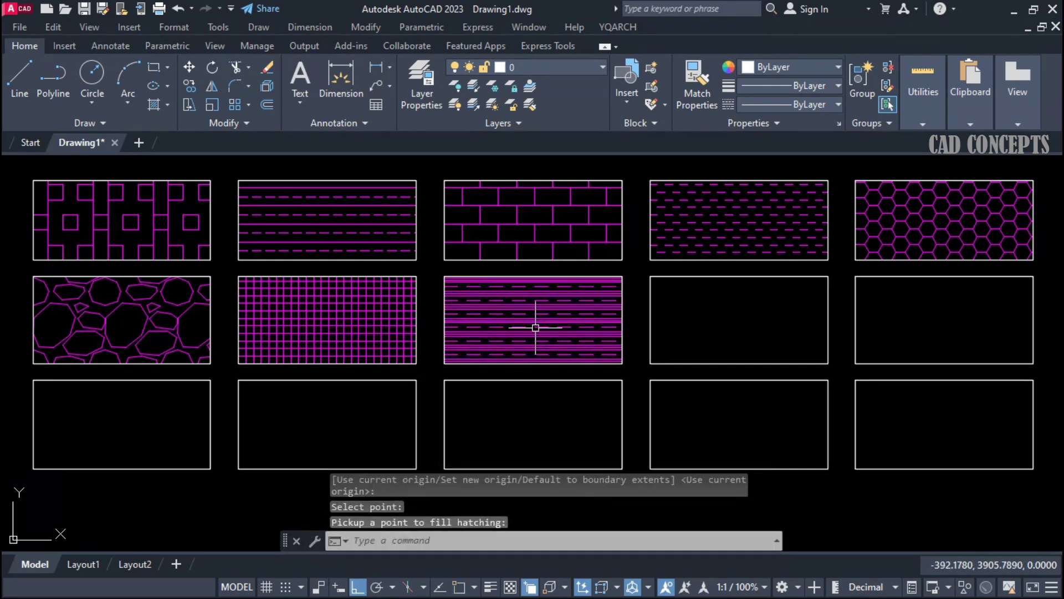
Hatch the last two second-row rectangles with H9 crosses and H10 basket-weave.
type("H9")
key("Return")
left_click(710, 327)
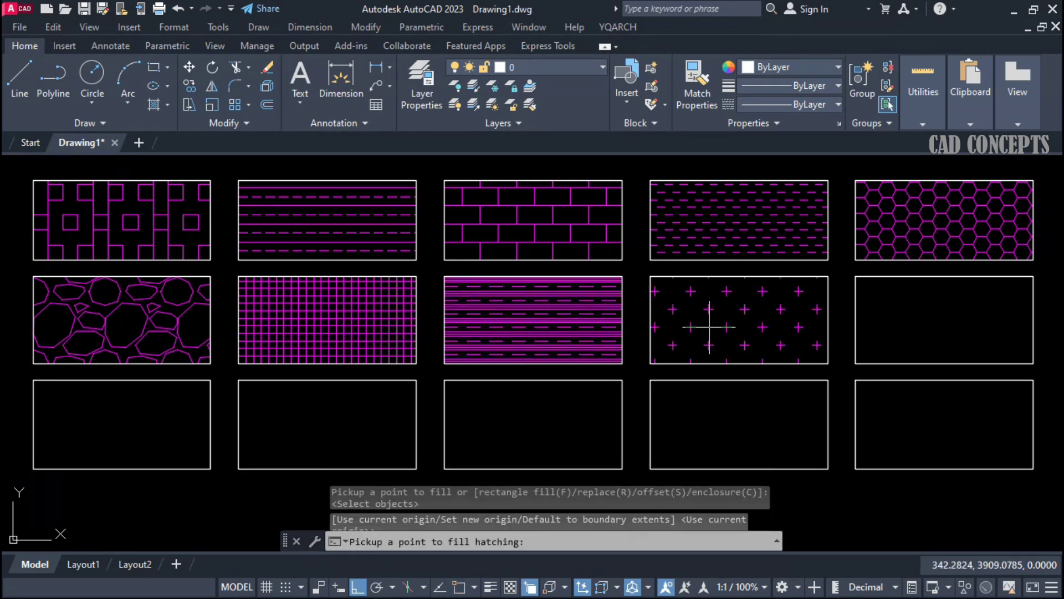
type("H")
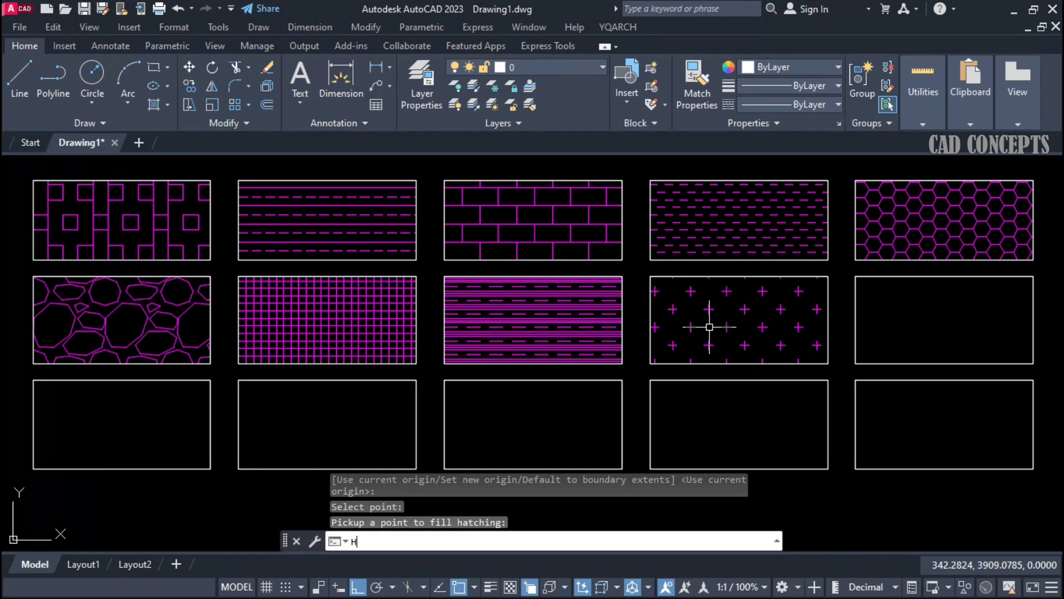
type("10")
key("Return")
left_click(942, 327)
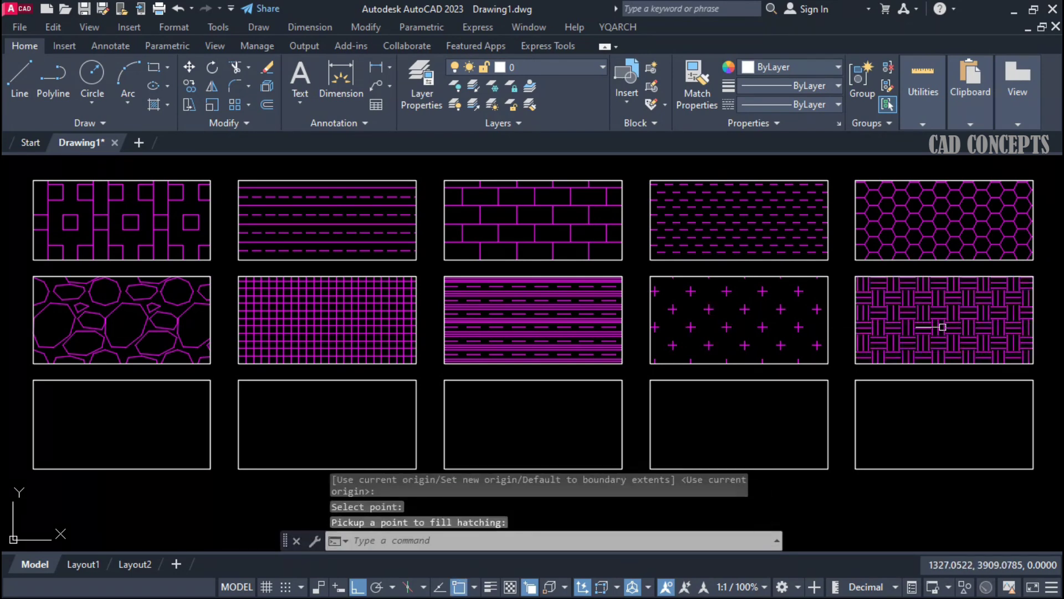
type("H11")
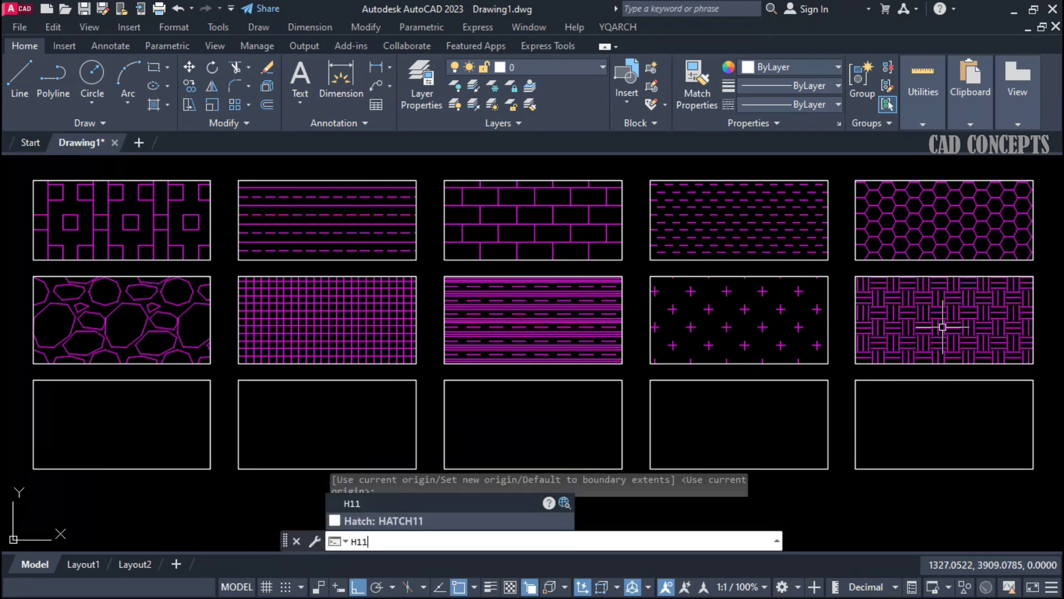
key("Return")
Hatch the first bottom-row rectangle and fill the second solid magenta with H12.
left_click(148, 421)
key("Return")
type("H12")
key("Return")
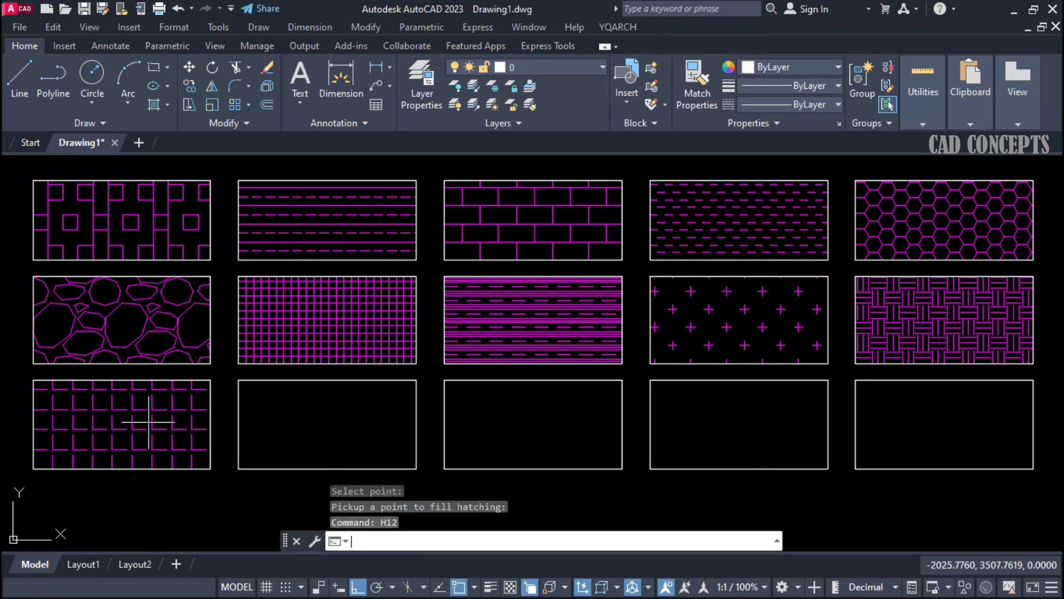
left_click(285, 404)
key("Return")
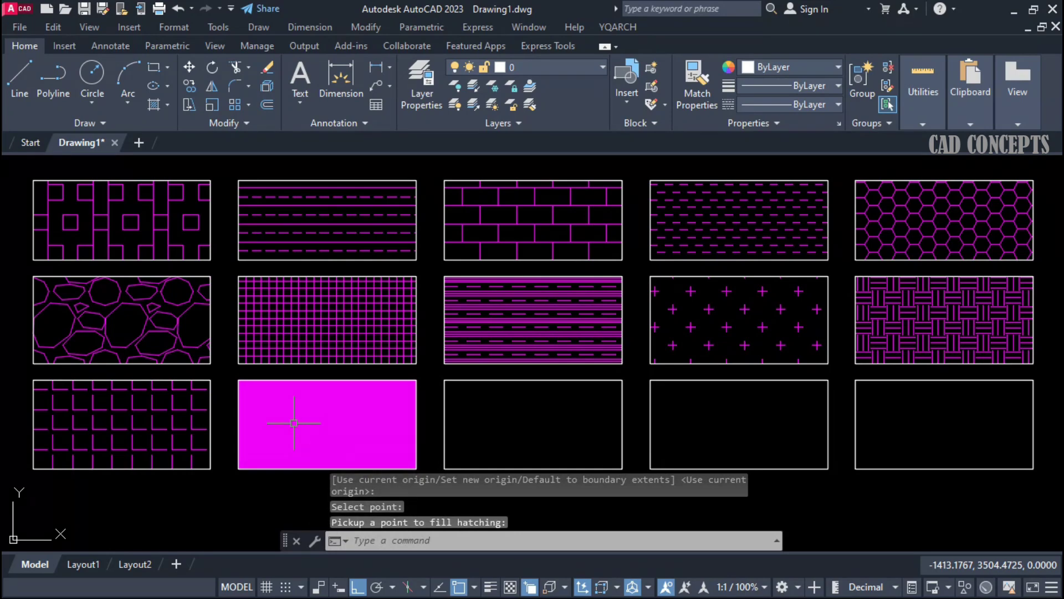
Hatch the third and fourth bottom-row rectangles with H13 GRATE and H14 CORK.
type("H13")
key("Return")
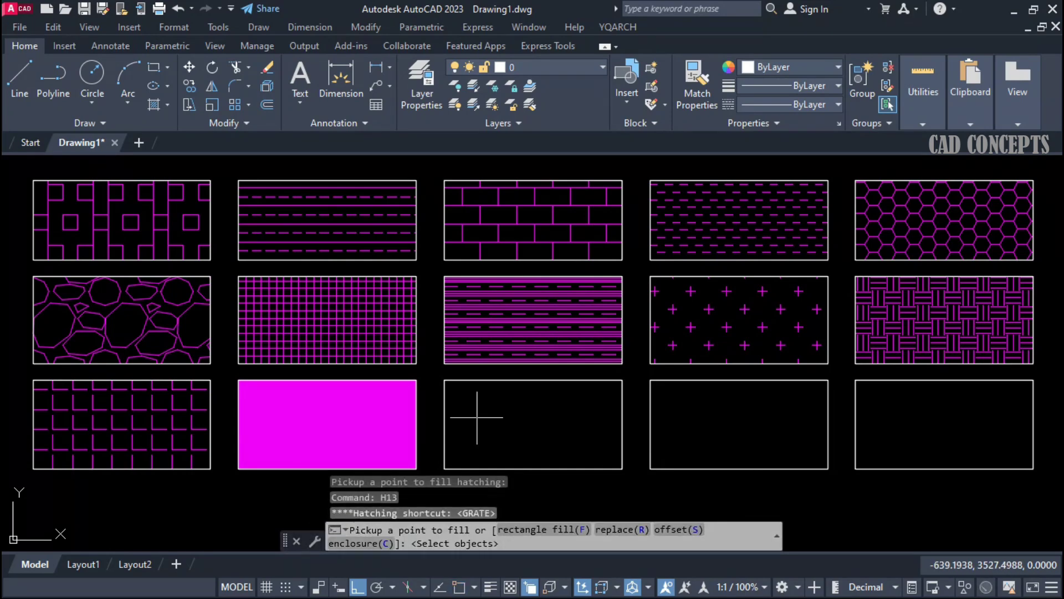
left_click(477, 417)
key("Return")
type("H")
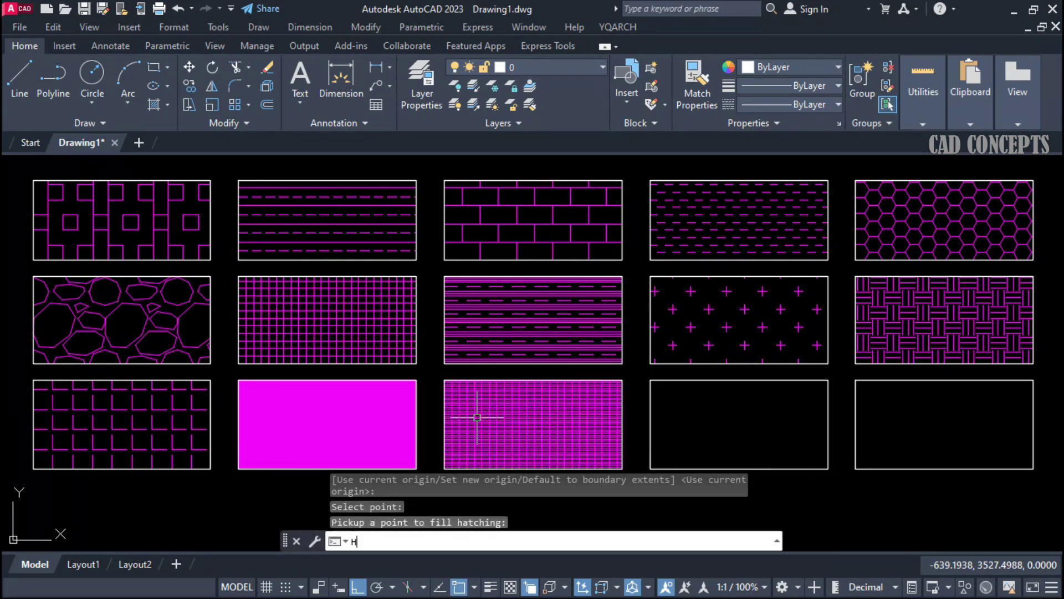
type("14")
key("Return")
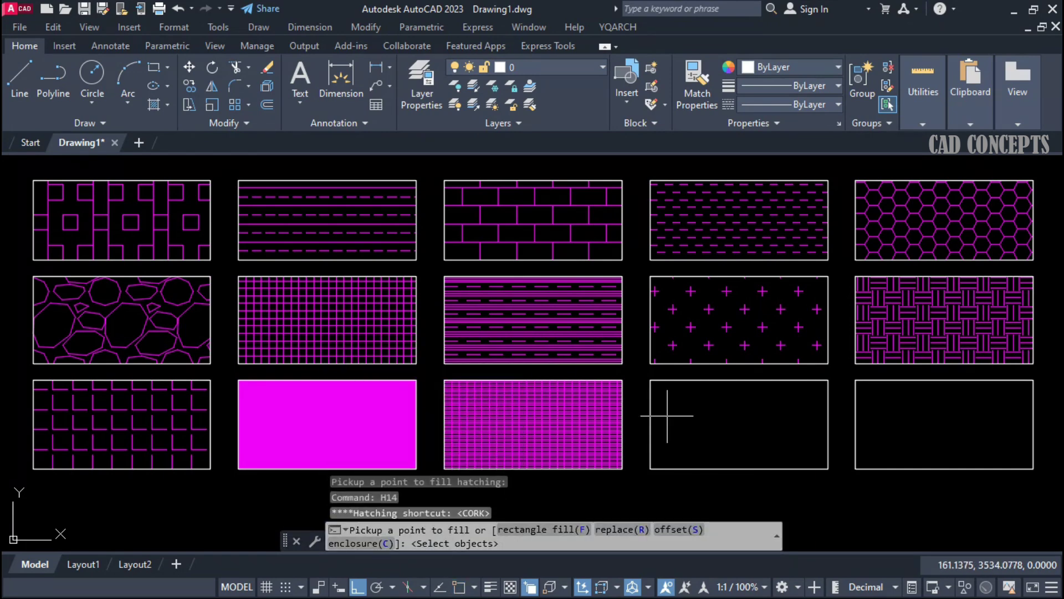
left_click(672, 414)
key("Return")
Fill the last bottom-row rectangle with H15 NET, then select the top-left hatch.
type("H15")
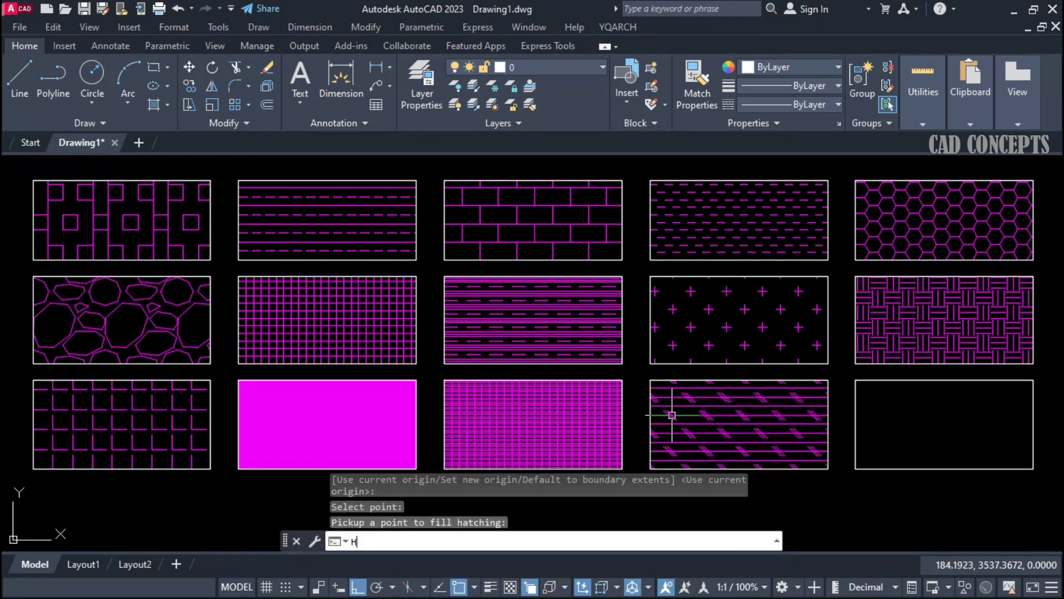
key("Return")
left_click(898, 417)
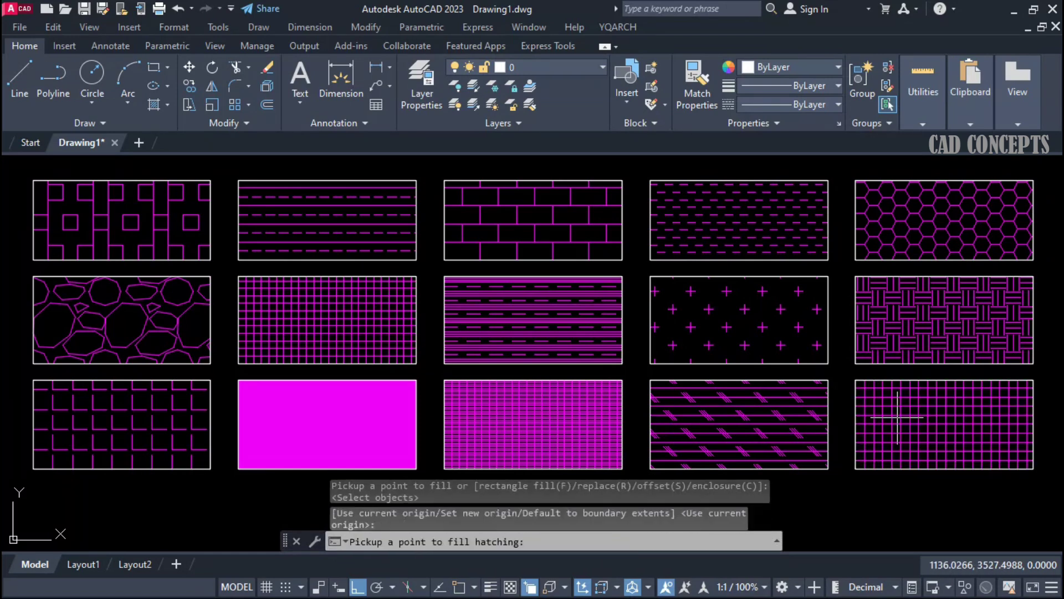
key("Return")
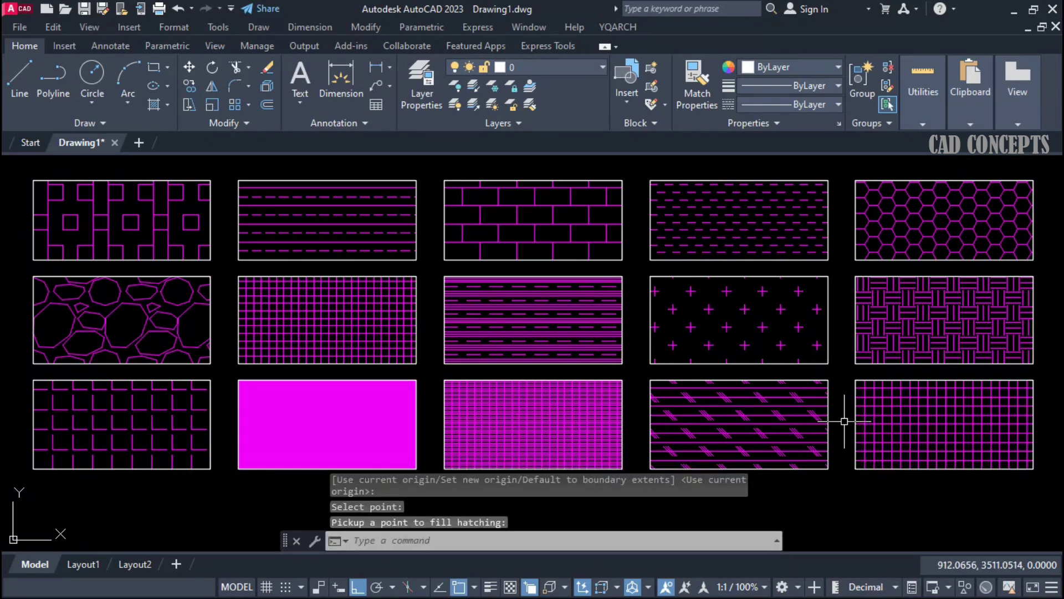
left_click(105, 219)
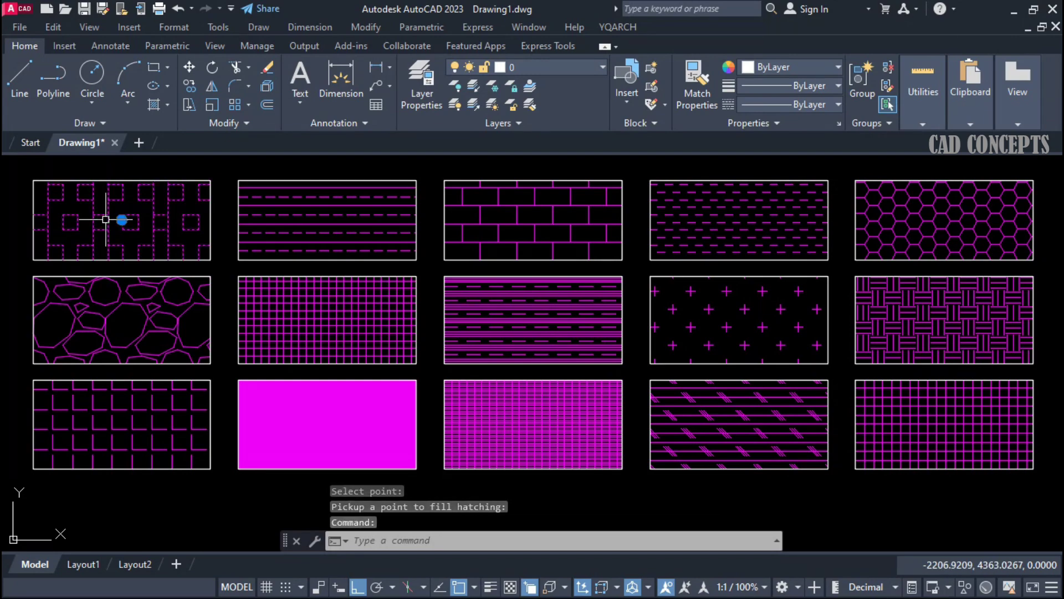
left_click(284, 222)
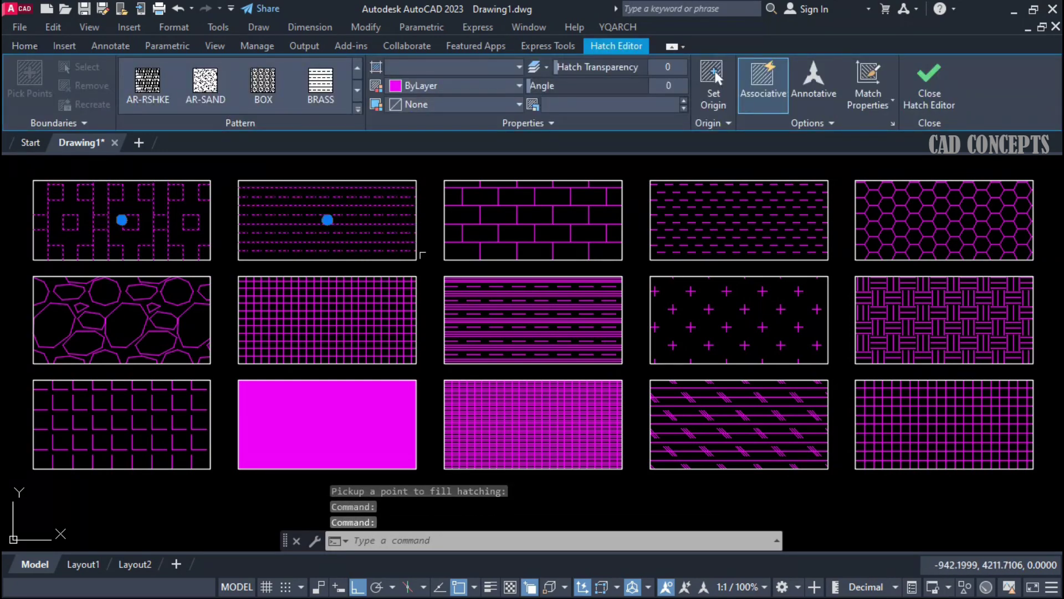
key("Escape")
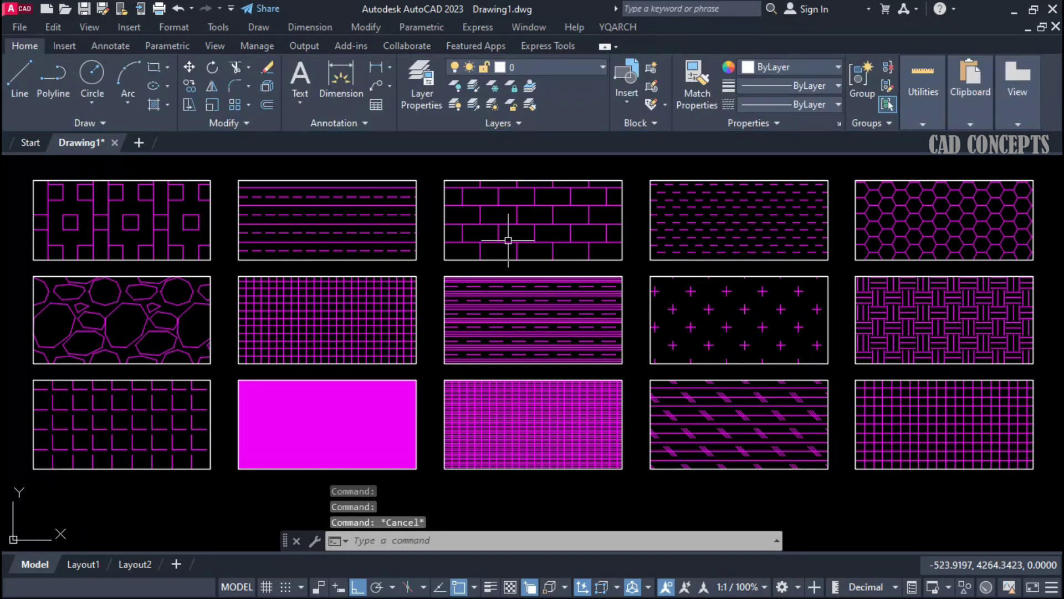
left_click(532, 223)
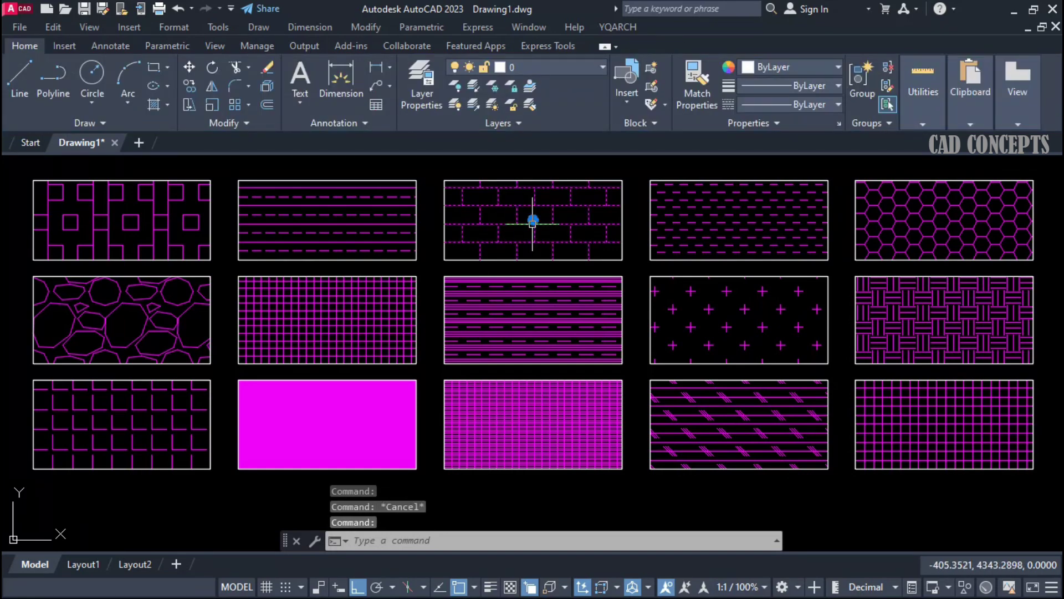
left_click(710, 222)
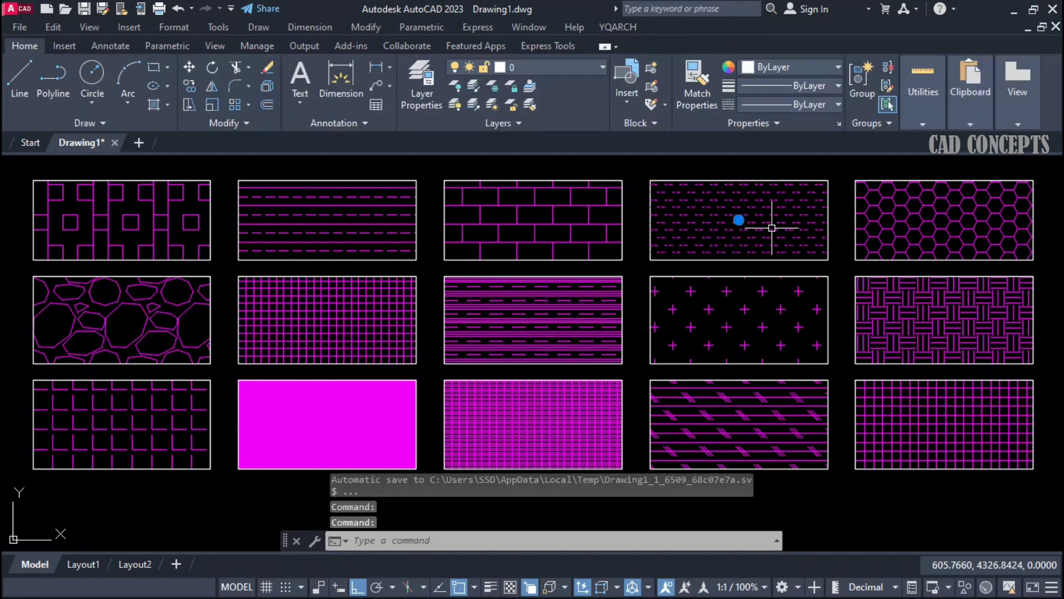
key("Escape")
left_click(895, 225)
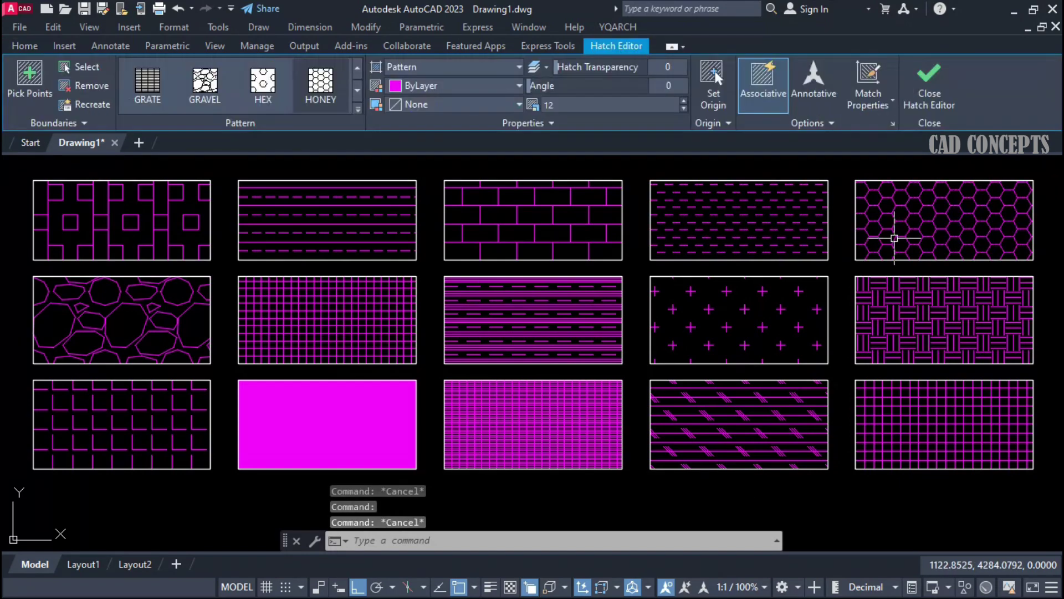
left_click(891, 327)
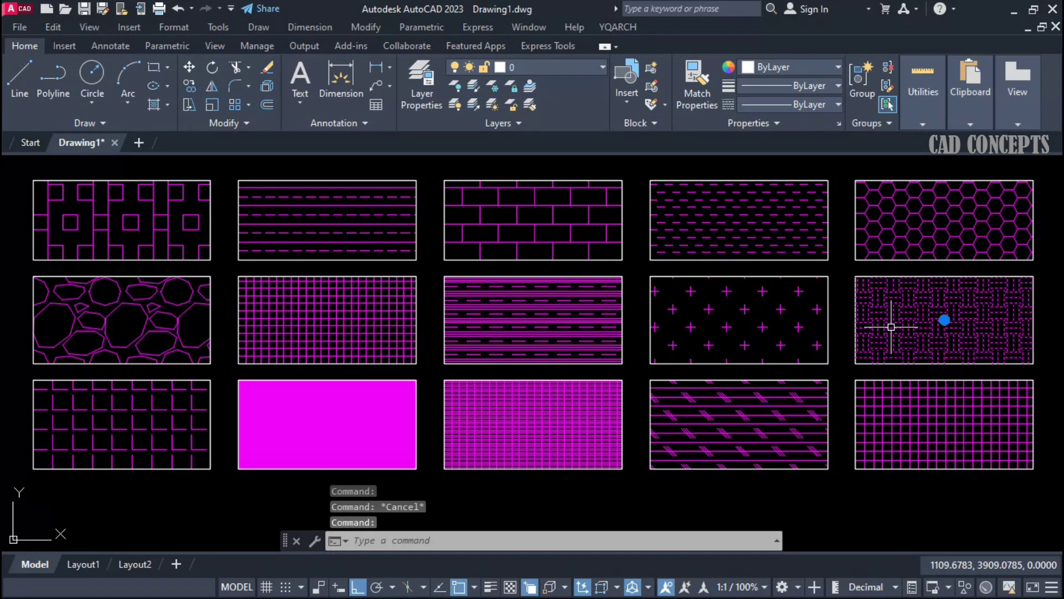
key("Escape")
left_click(743, 311)
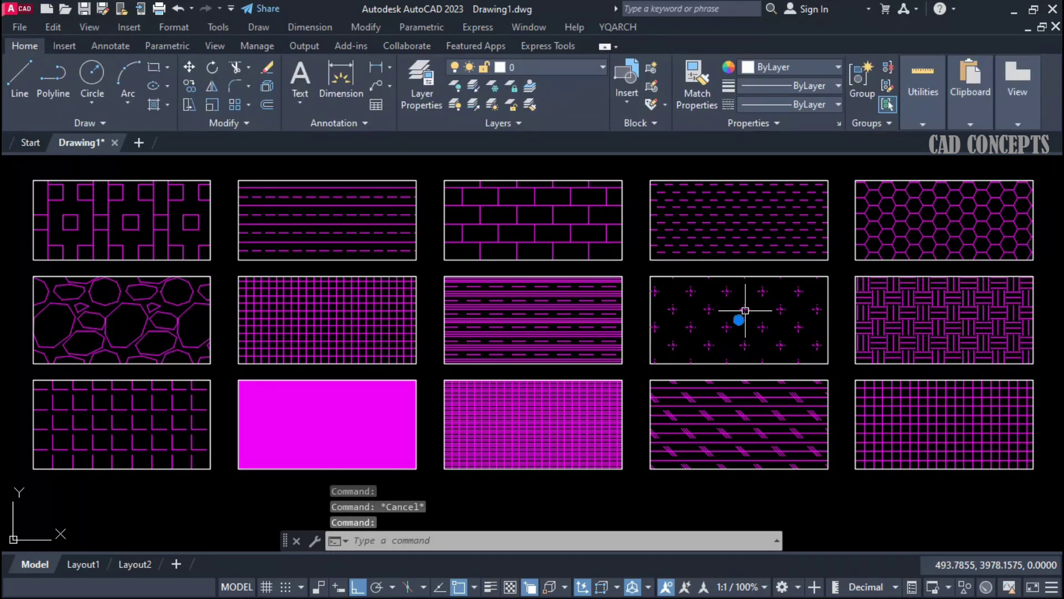
key("Escape")
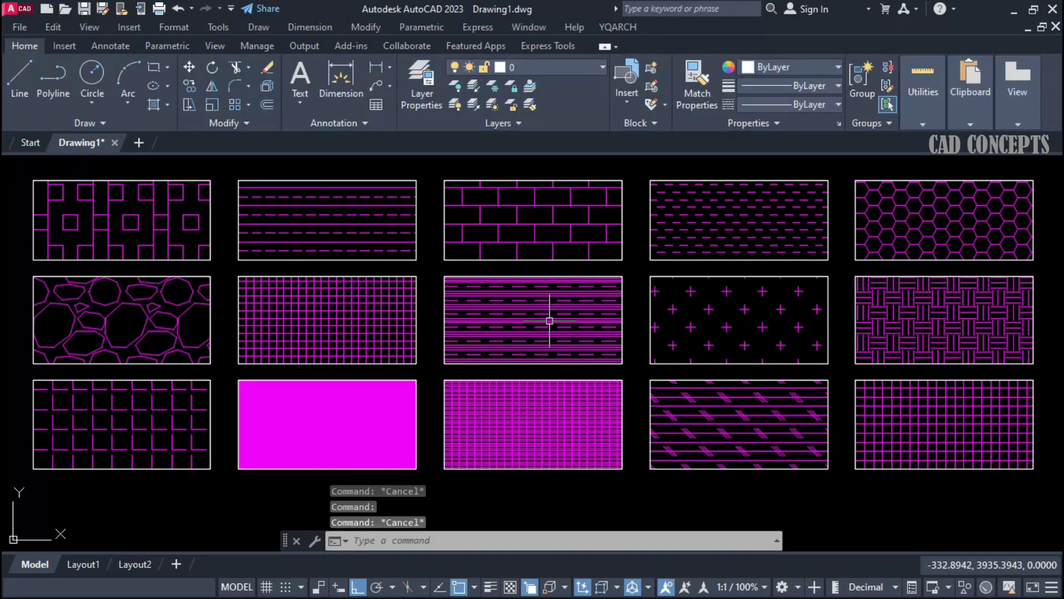
left_click(174, 251)
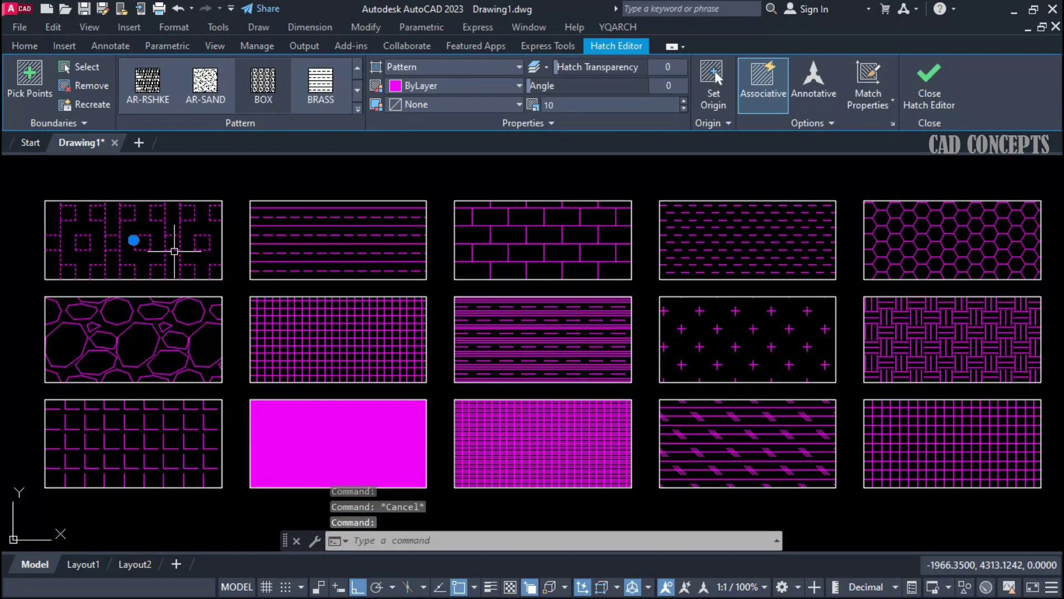
Rescale the top-left and second top-row hatches with HS, making the dashes coarser.
type("hs")
key("Return")
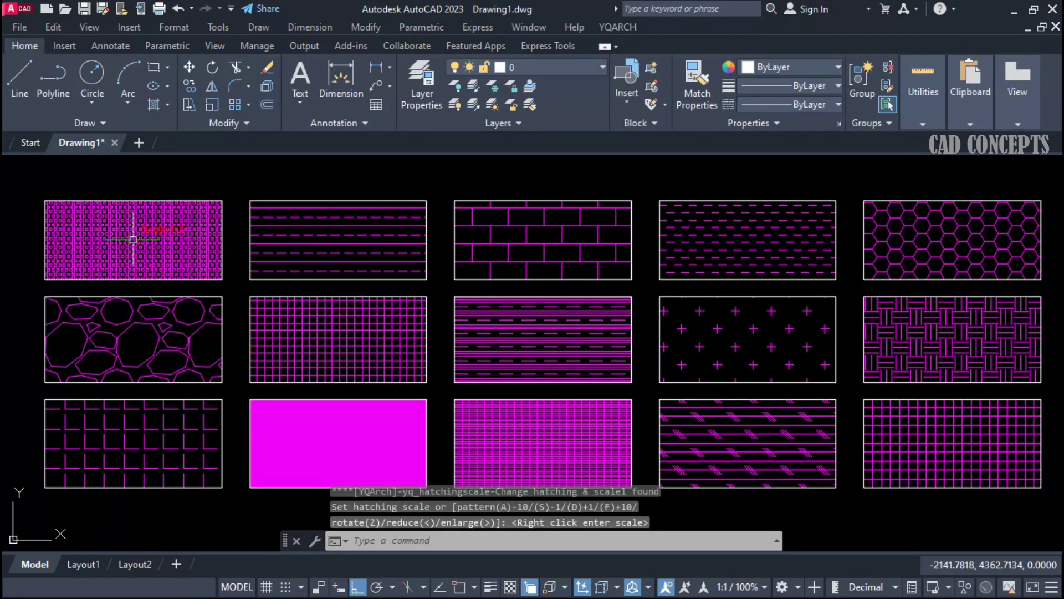
right_click(155, 247)
left_click(296, 251)
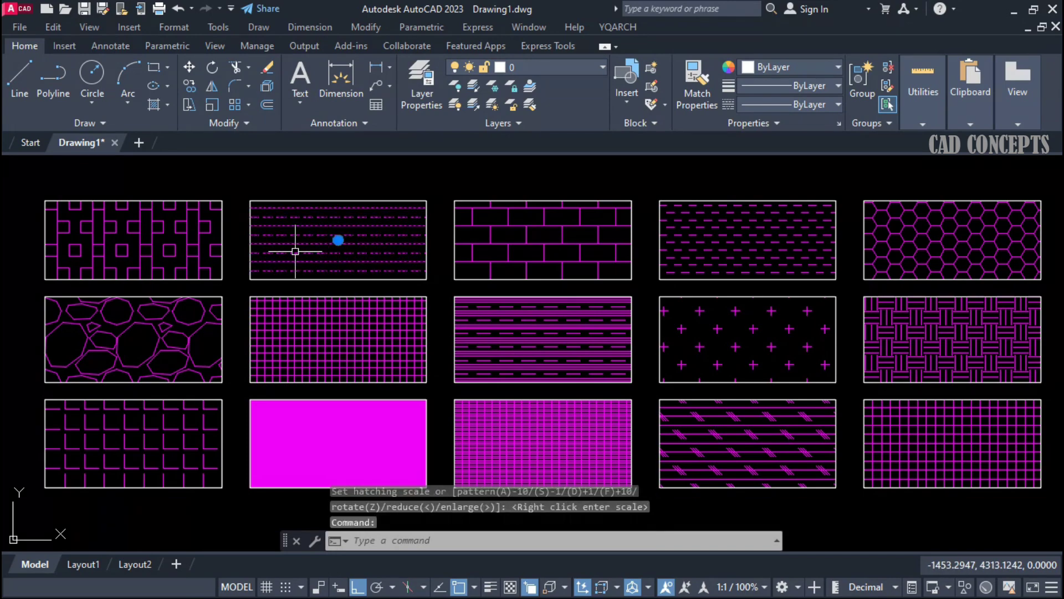
key("Return")
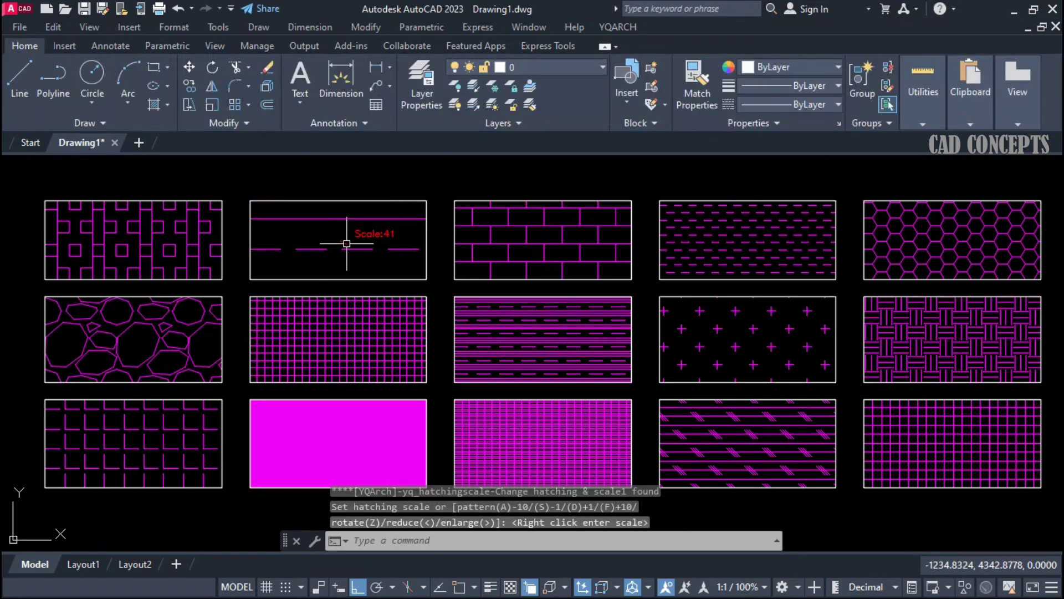
Rescale the stone hatch to a finer scale, then clear the selection.
left_click(188, 328)
left_click(170, 340)
key("Return")
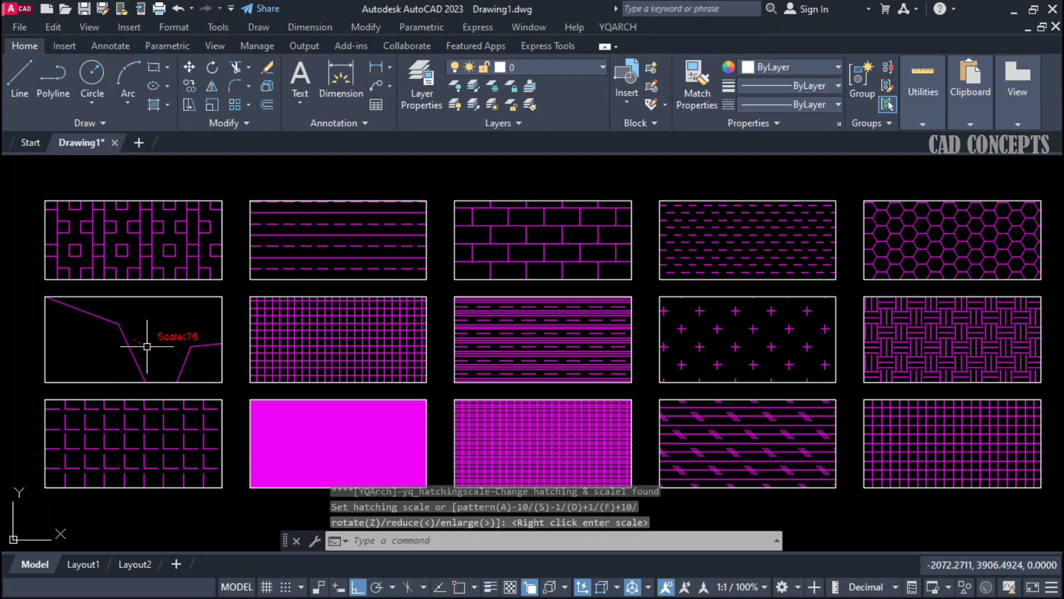
right_click(132, 340)
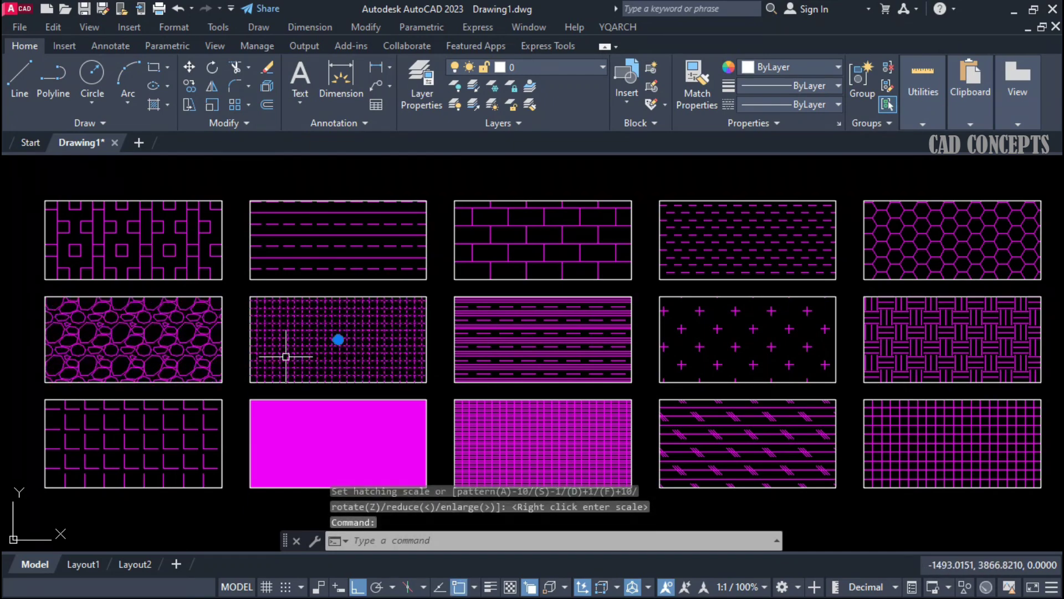
key("Escape")
scroll(124, 245, "up", 2)
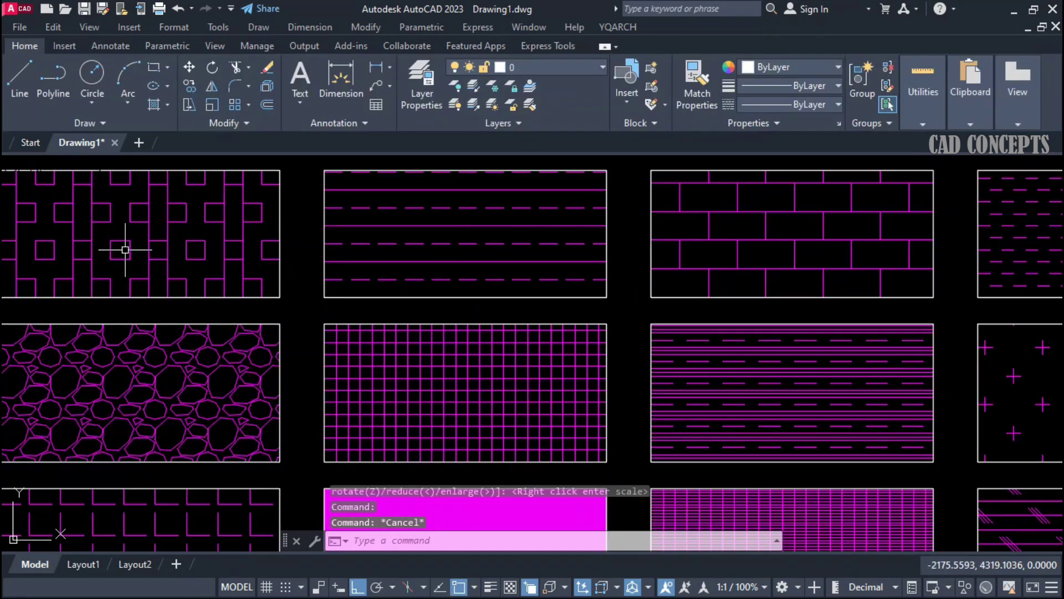
middle_click_drag(637, 303, 446, 312)
middle_click_drag(850, 301, 610, 303)
scroll(782, 268, "down", 2)
mouse_move(782, 268)
middle_mouse_down()
mouse_move(729, 316)
mouse_move(753, 301)
mouse_move(830, 312)
middle_mouse_up()
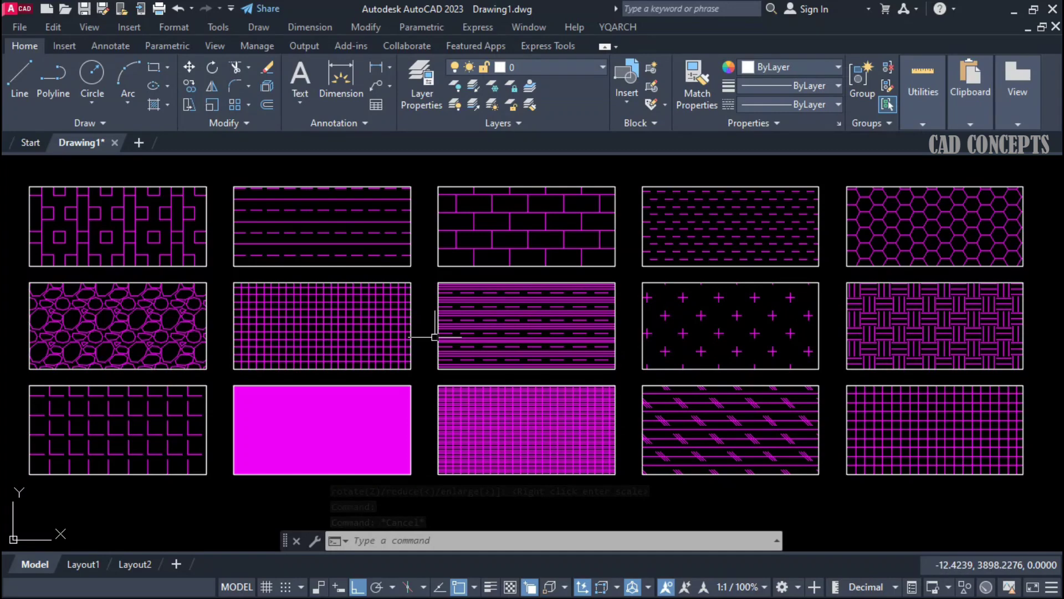
left_click(28, 184)
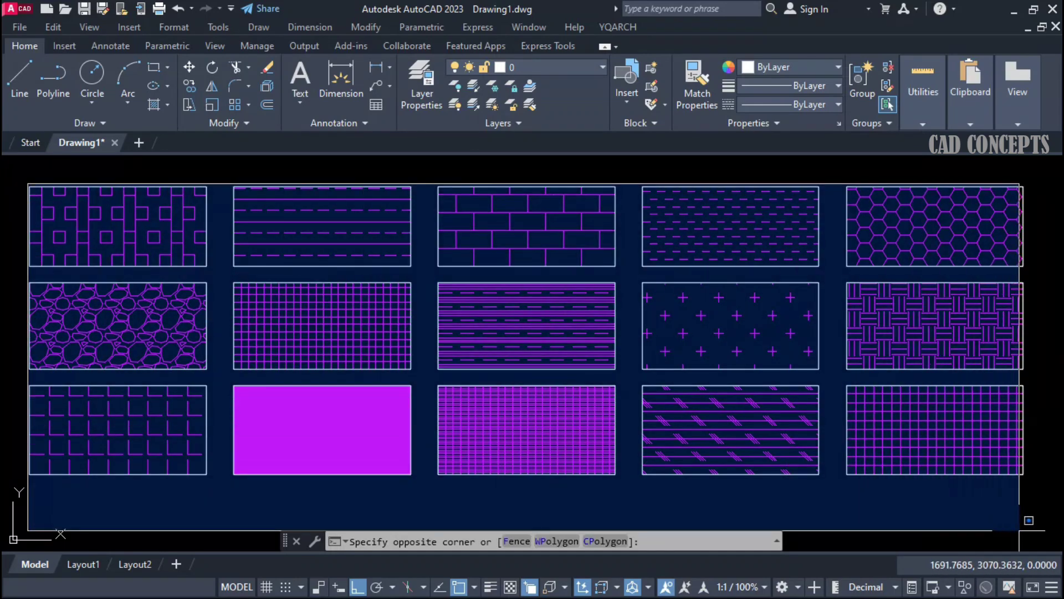
left_click(1050, 541)
key("Escape")
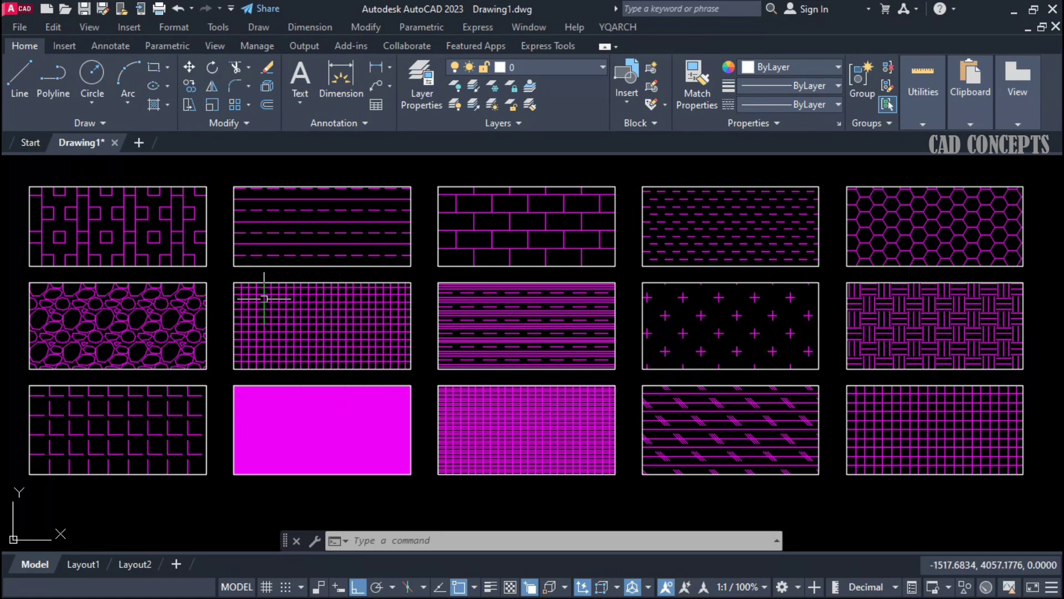
Run HHSC and choose OK_Edit File to open hatchkey.txt in Notepad.
type("HHSC")
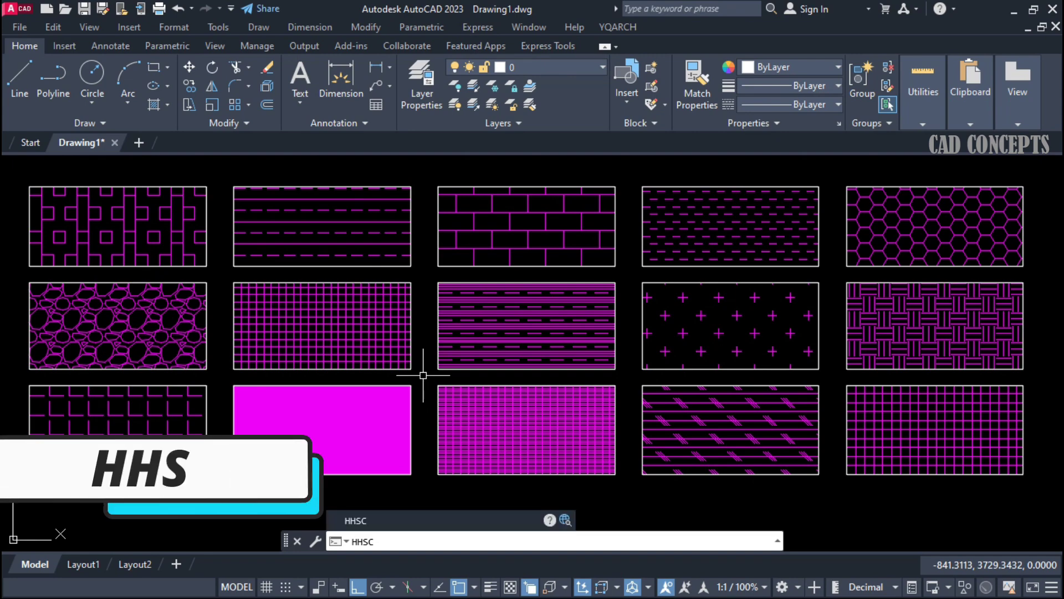
key("Return")
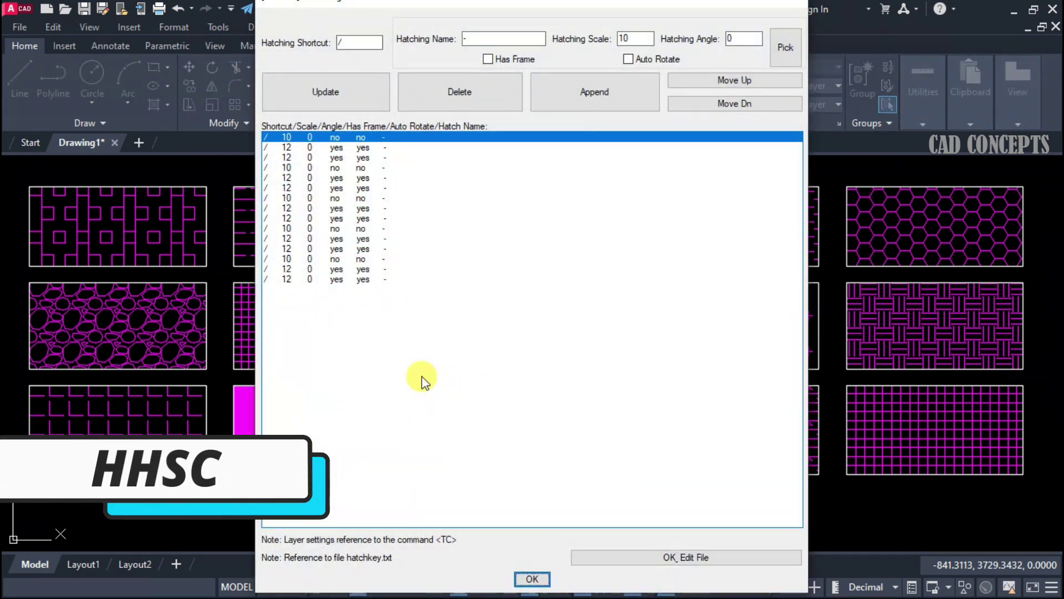
left_click(684, 557)
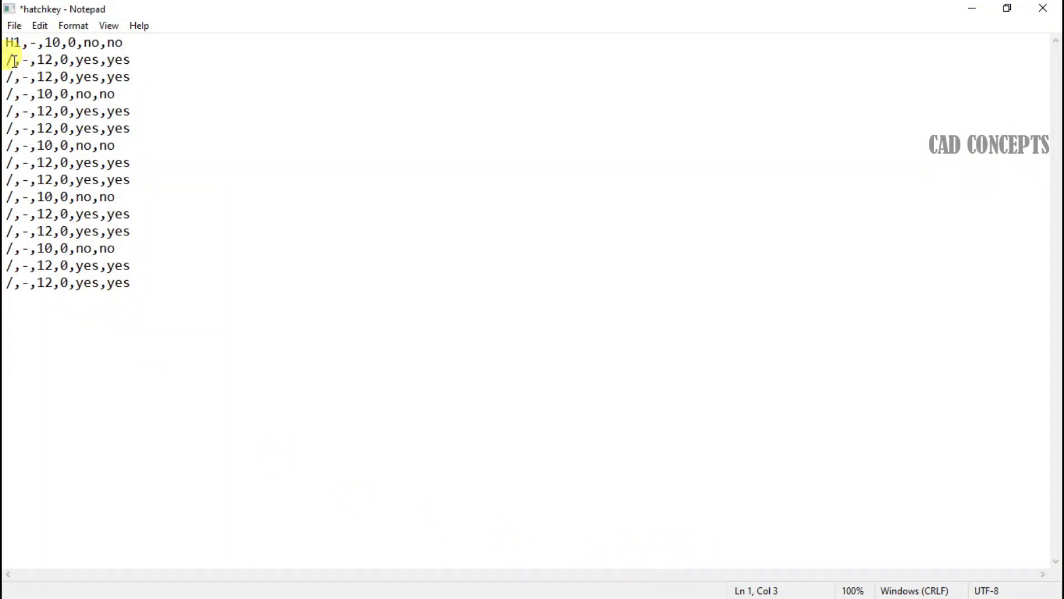
Replace the leading slashes on lines 2–12 with shortcuts H2 through H12.
type("2")
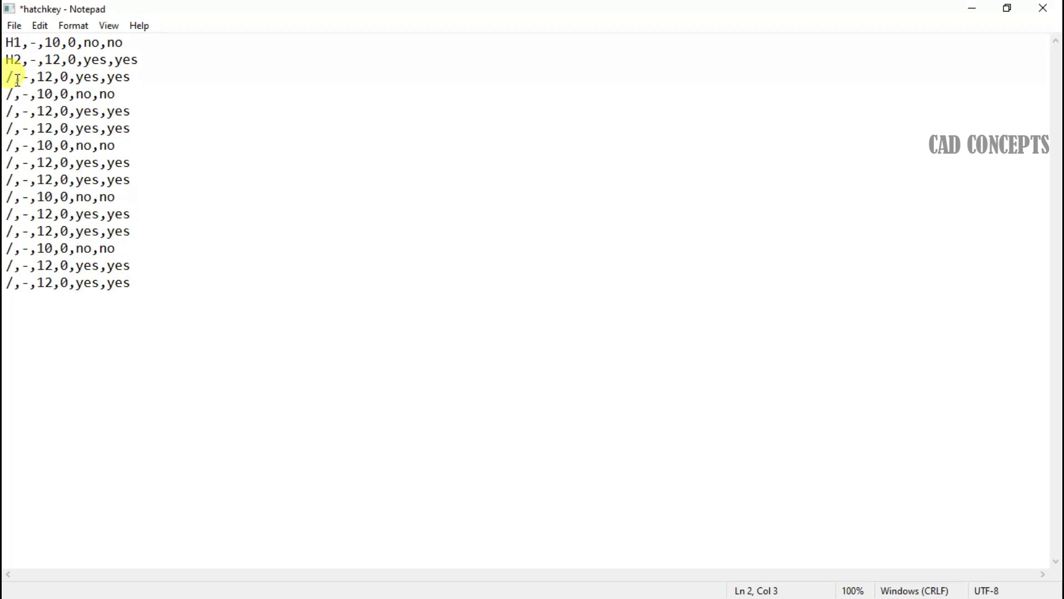
type("H3")
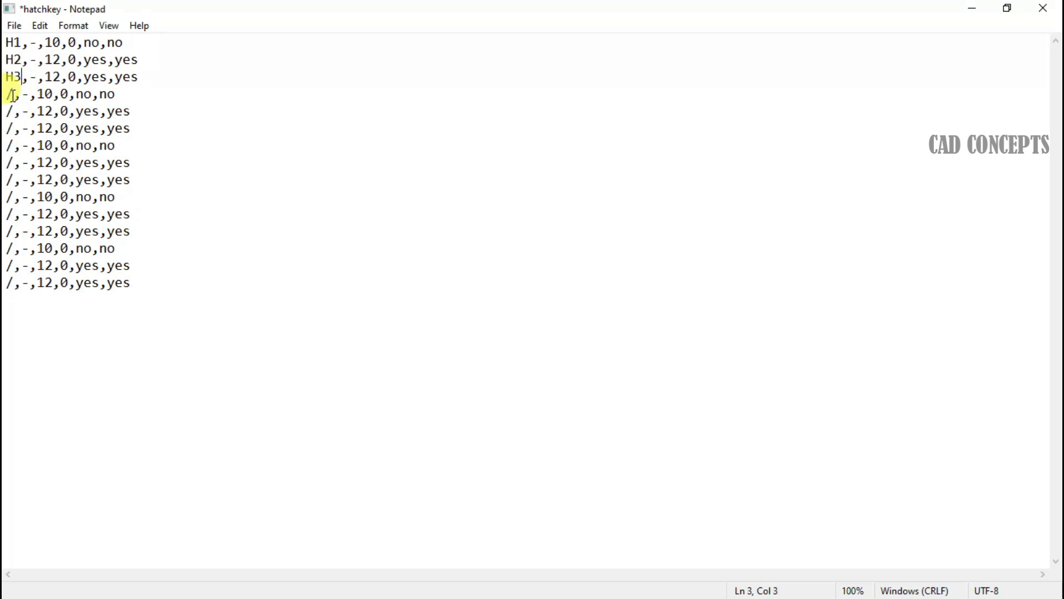
type("4")
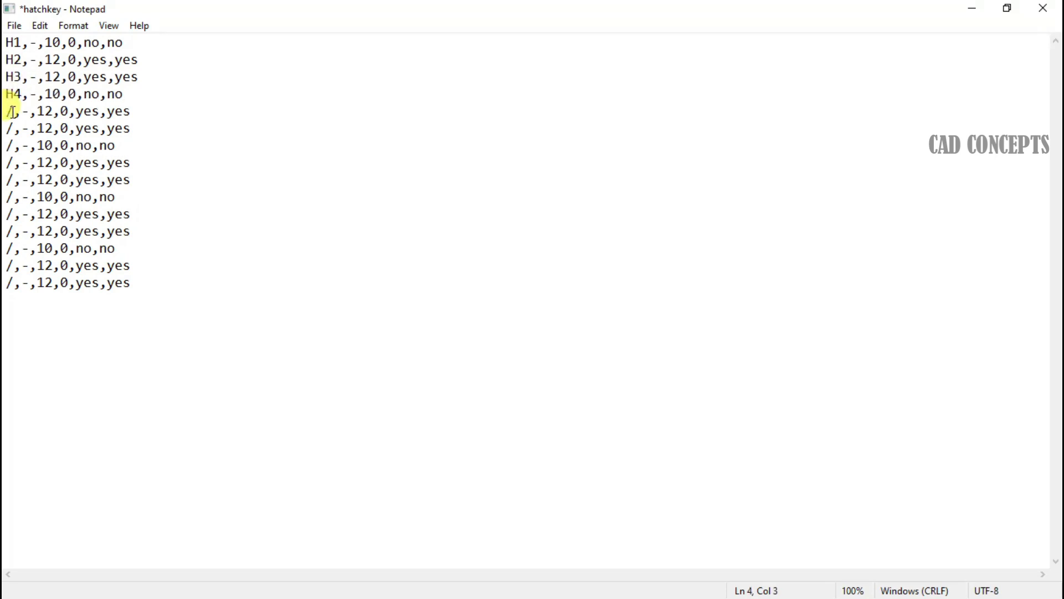
type("5")
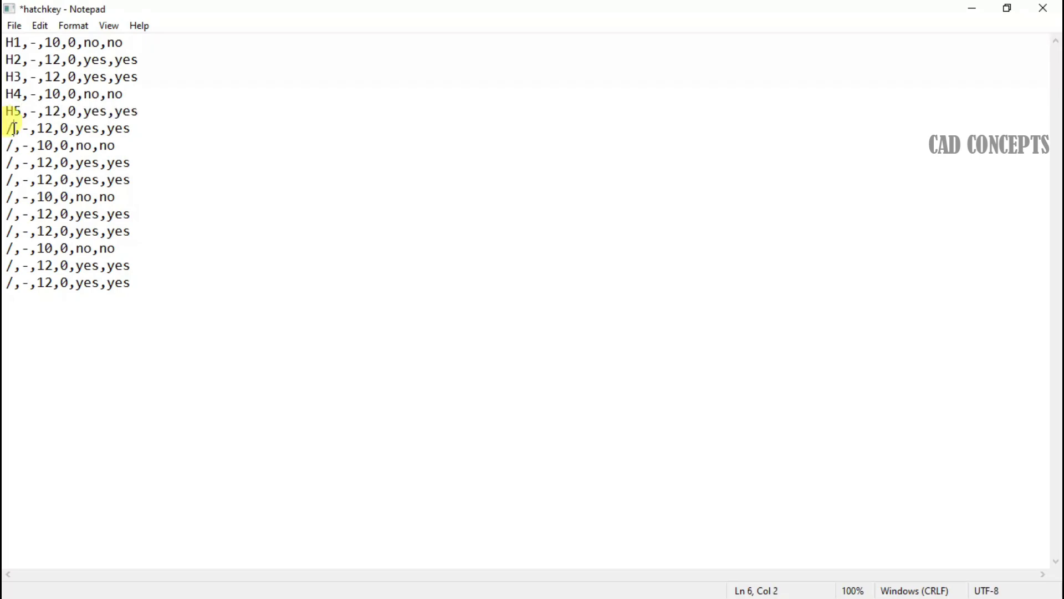
type("6")
left_click_drag(148, 9, 651, 139)
left_click_drag(477, 271, 471, 271)
type("H7")
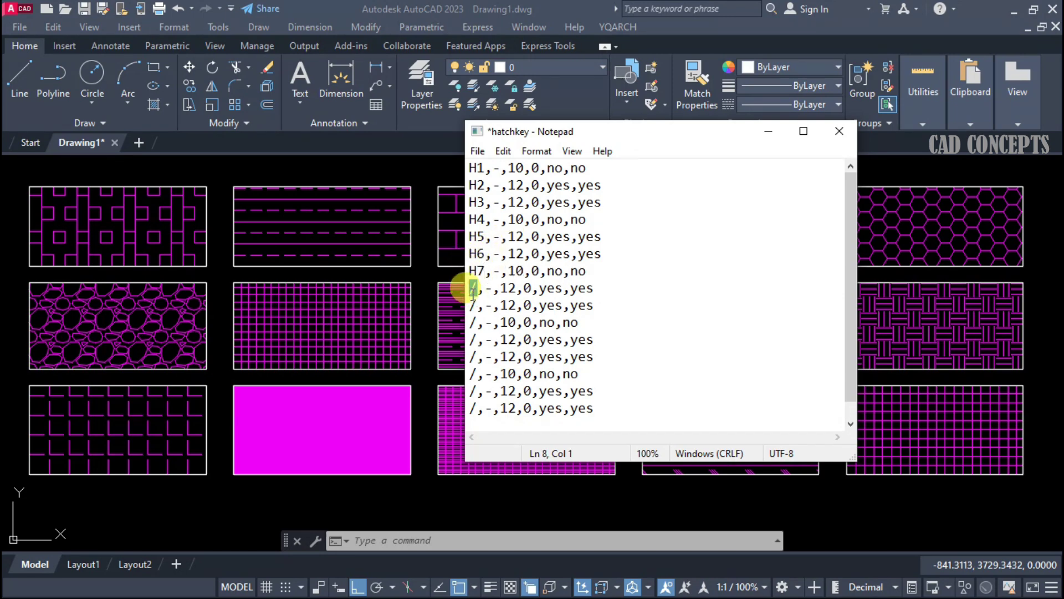
type("H8")
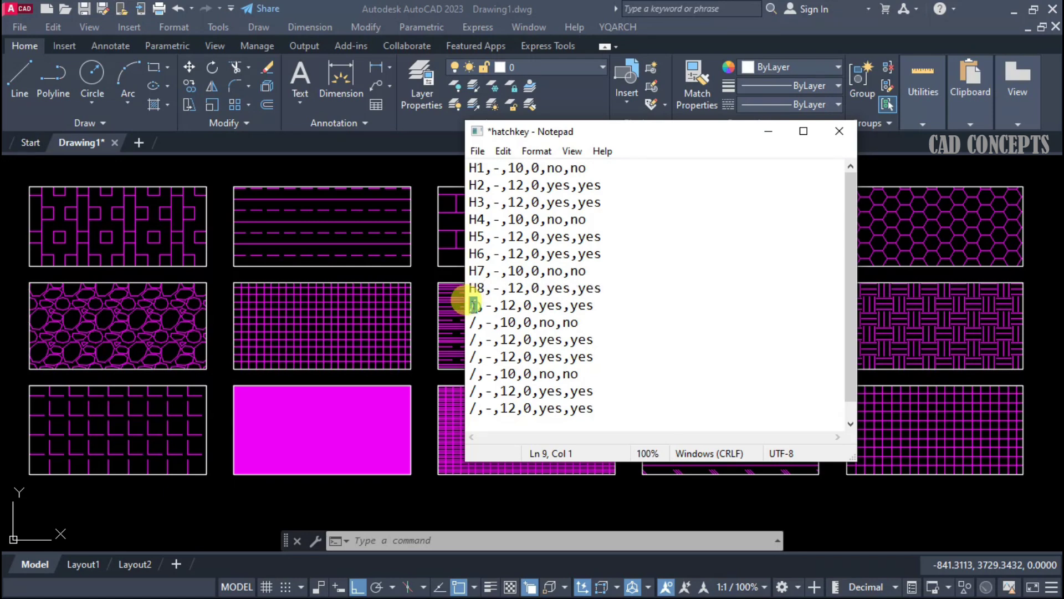
type("H9")
left_click_drag(477, 322, 471, 322)
type("H10H11")
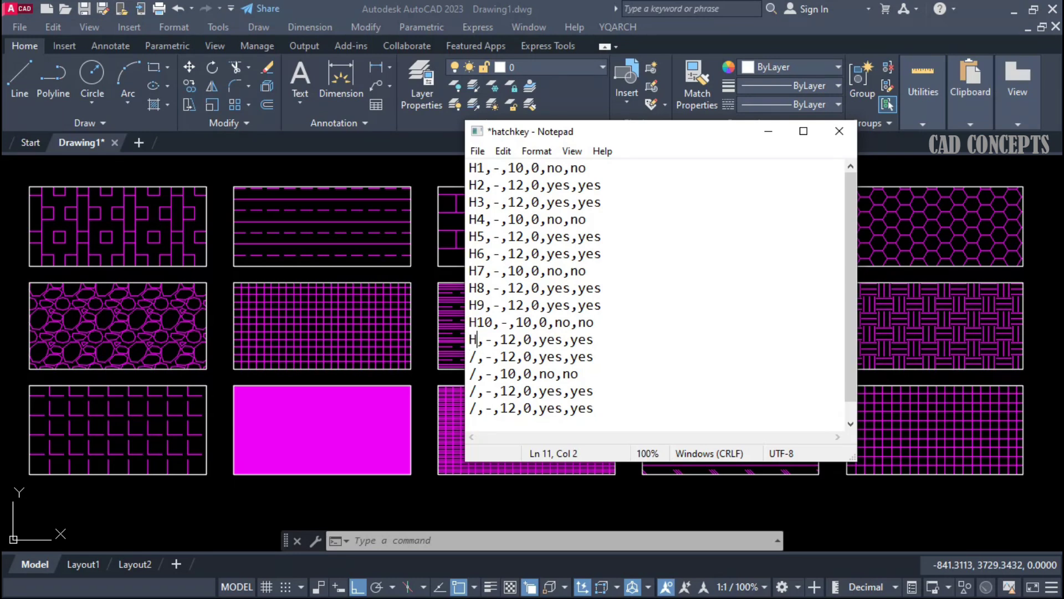
type("H12")
Label lines 13–15 as H13, H14, H15 and start entering BOX, BRASS, BRICK.
left_click_drag(477, 373, 470, 374)
type("1")
type("3")
left_click(469, 374)
type("HH14")
left_click_drag(478, 408, 470, 408)
type("H1")
key("BackSpace")
type("15")
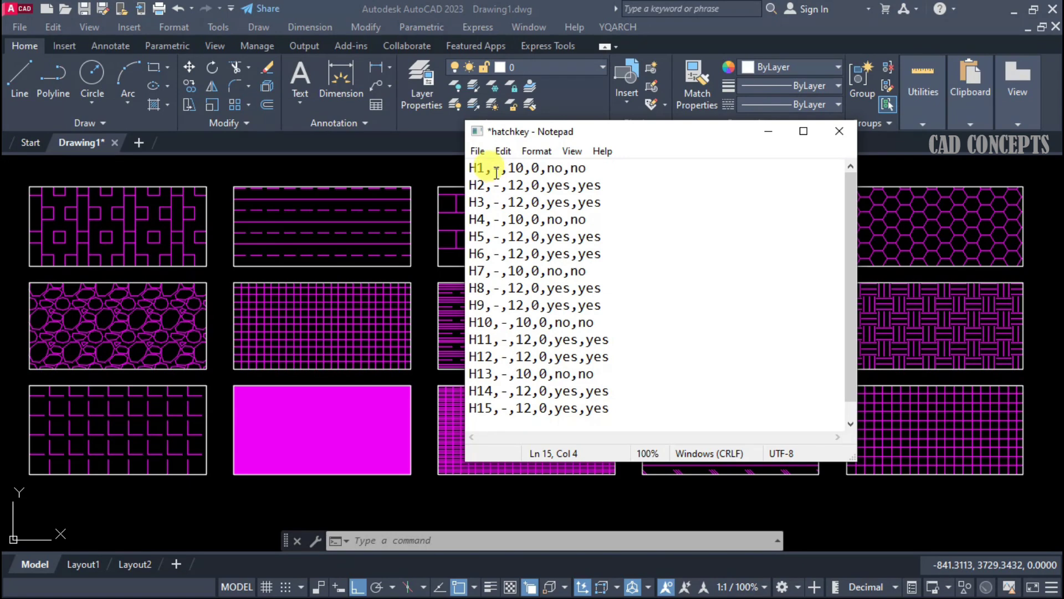
type("BOX")
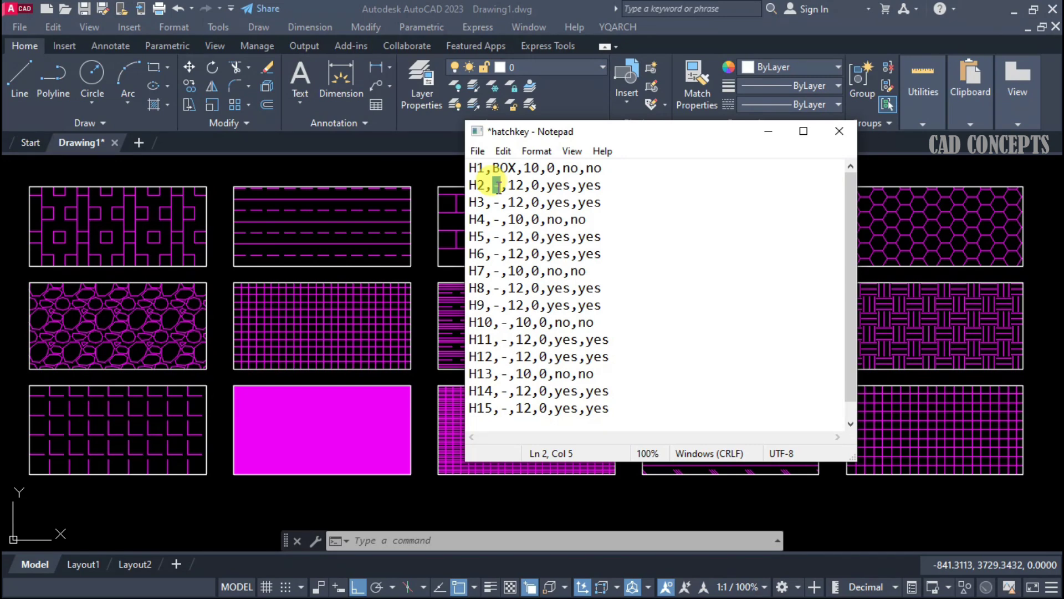
type("BRASS")
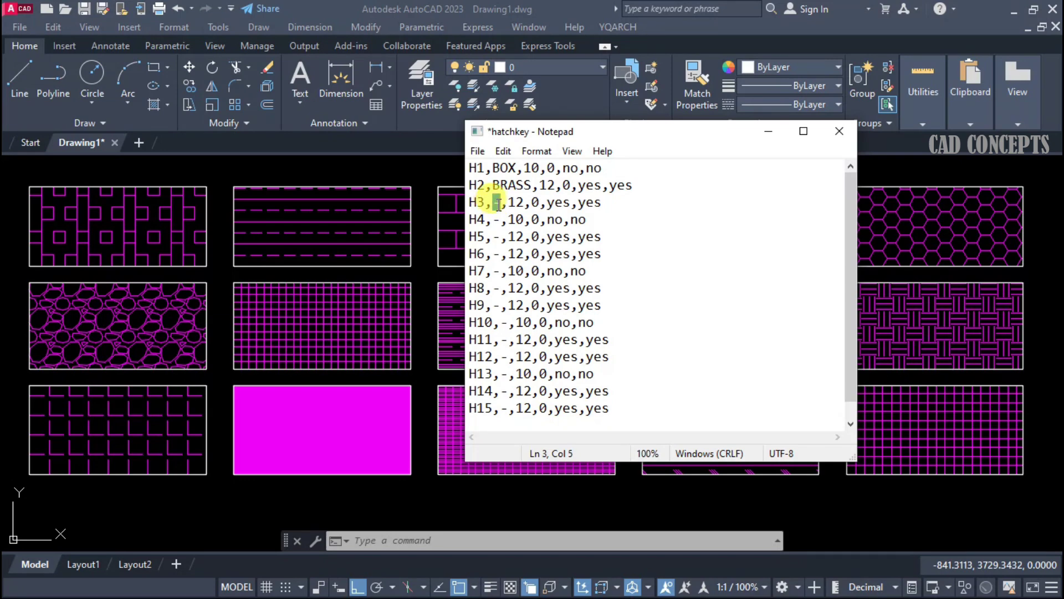
type("BRICK")
Replace the dashes with DASH, HONEY, GRAVEL, NET, CLAY, CROSS, EARTH, ANGLE and GRATE.
double_click(498, 219)
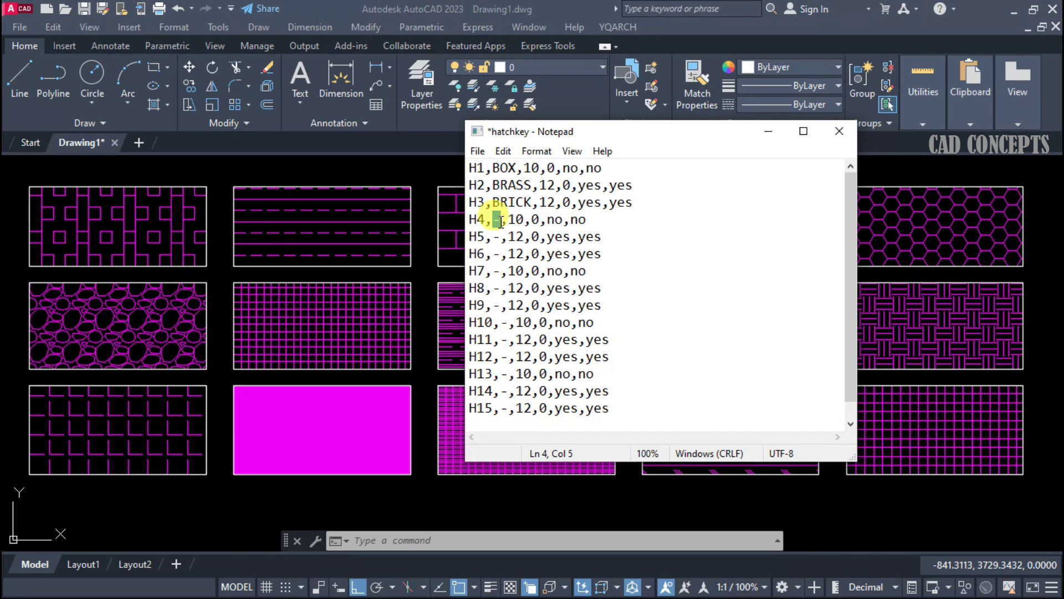
type("DASH")
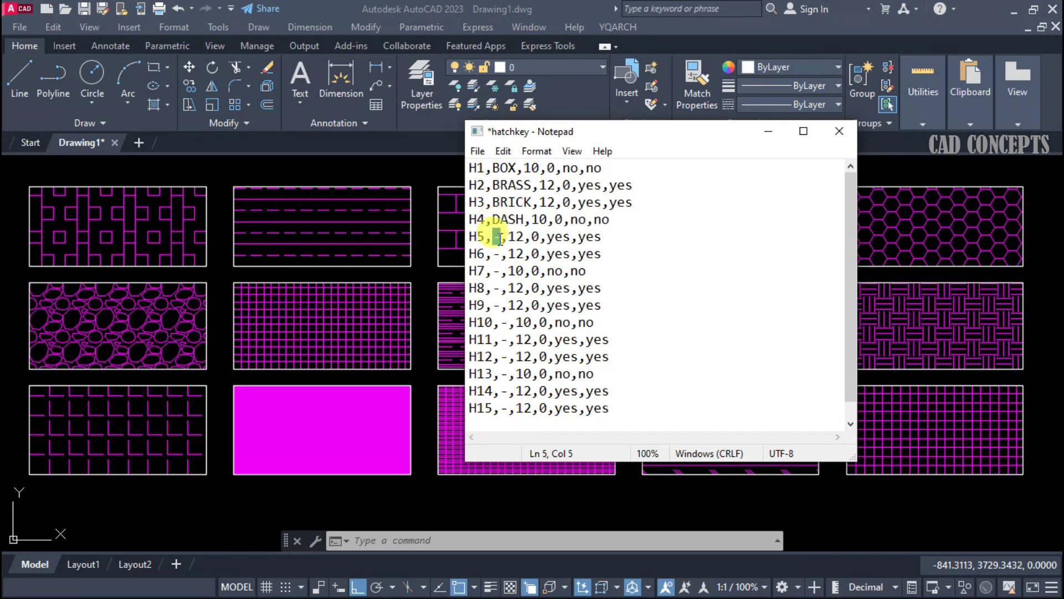
type("HONEY")
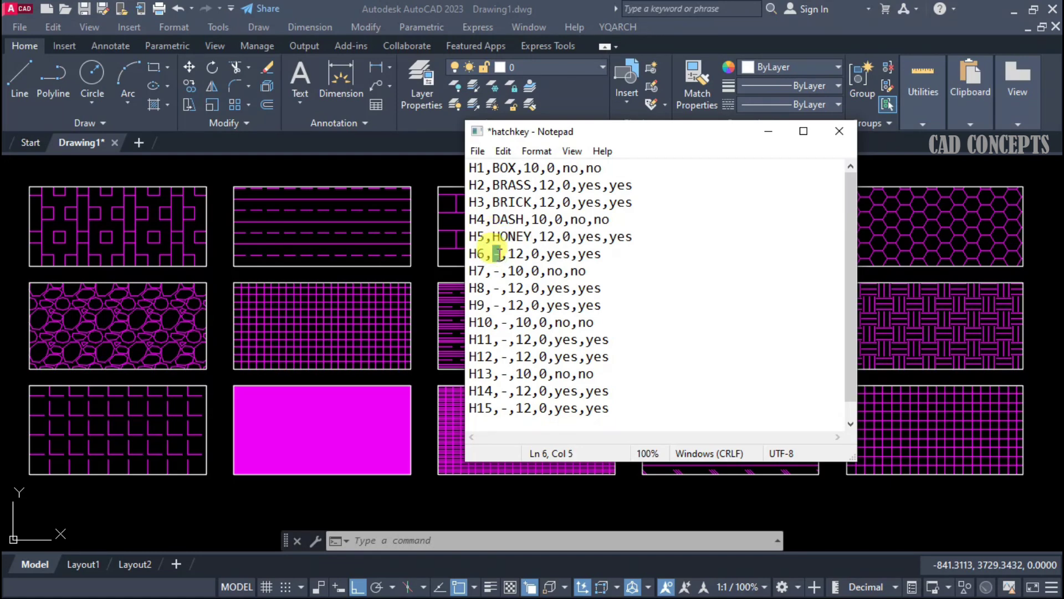
type("GRAVEL")
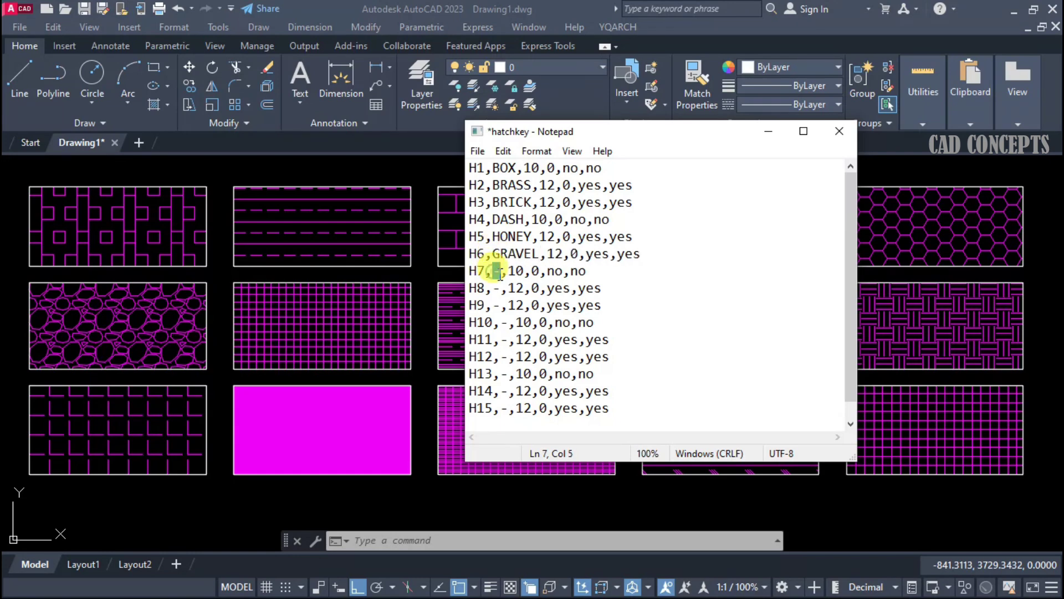
type("NET")
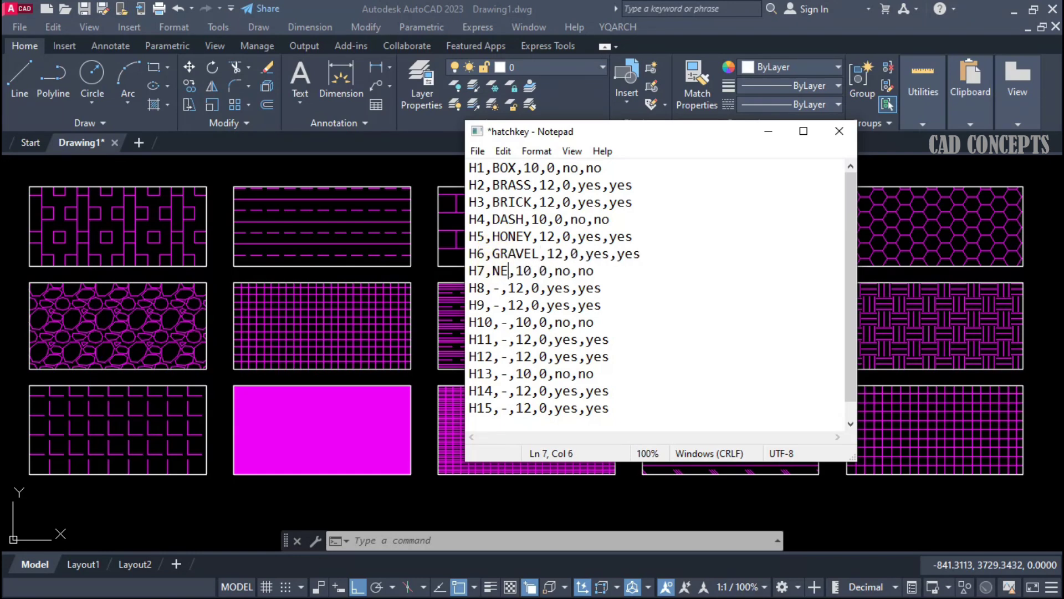
type("CLAY")
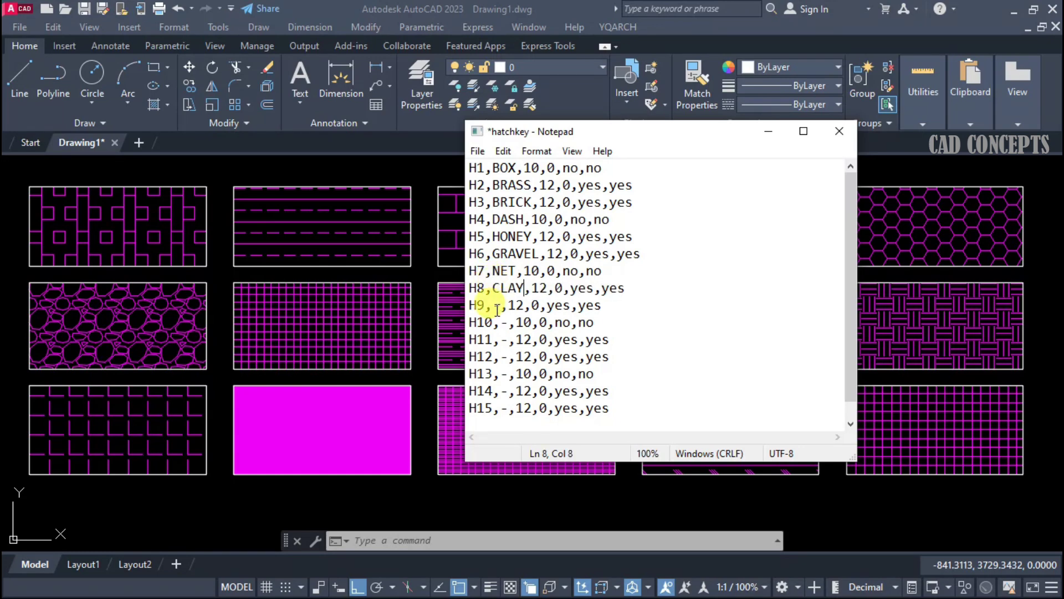
type("CROSS")
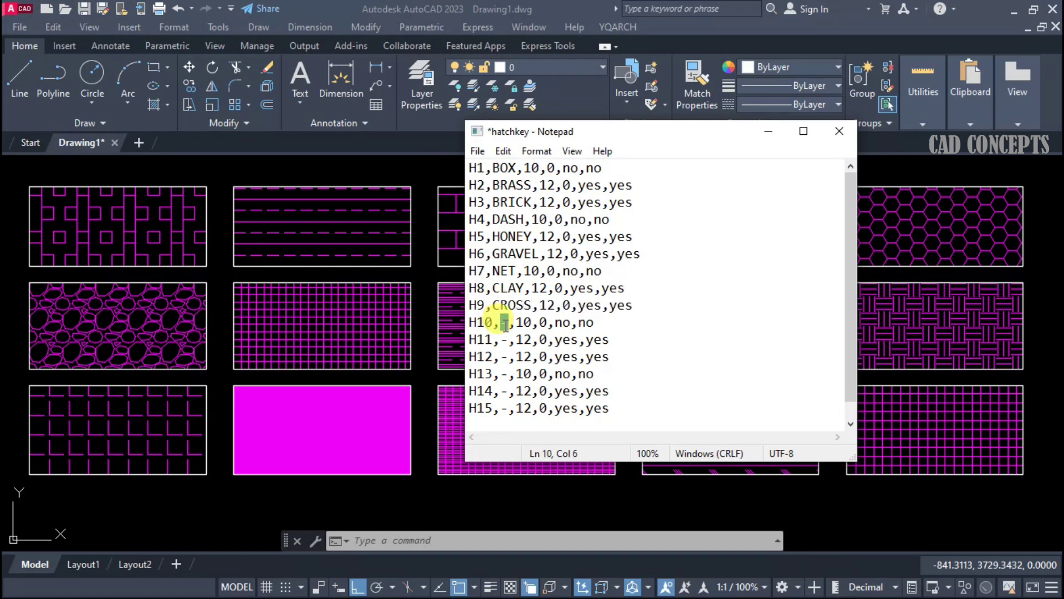
type("EARTH")
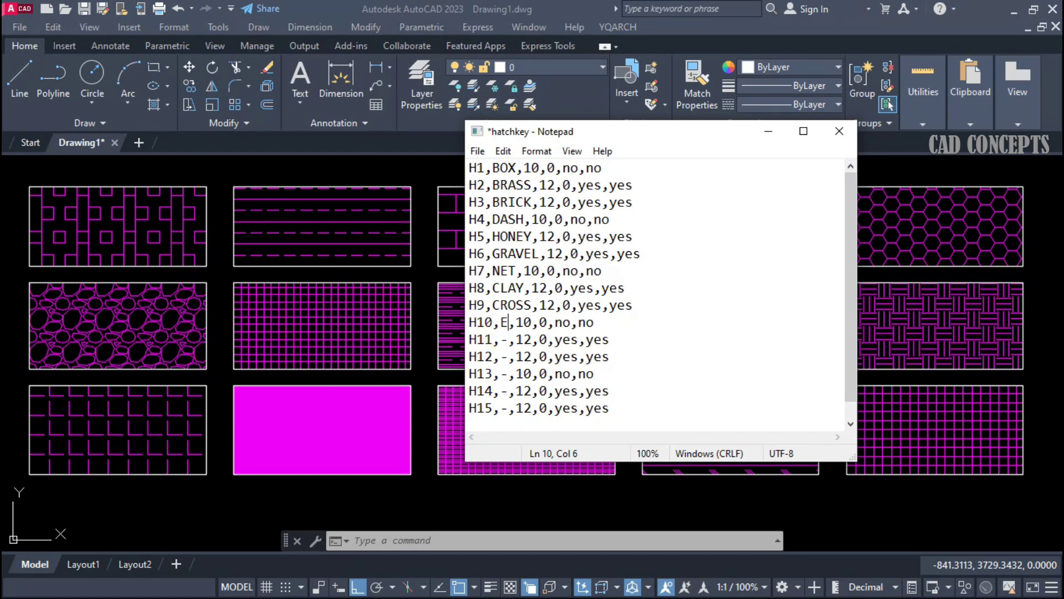
double_click(505, 339)
type("ANGLE")
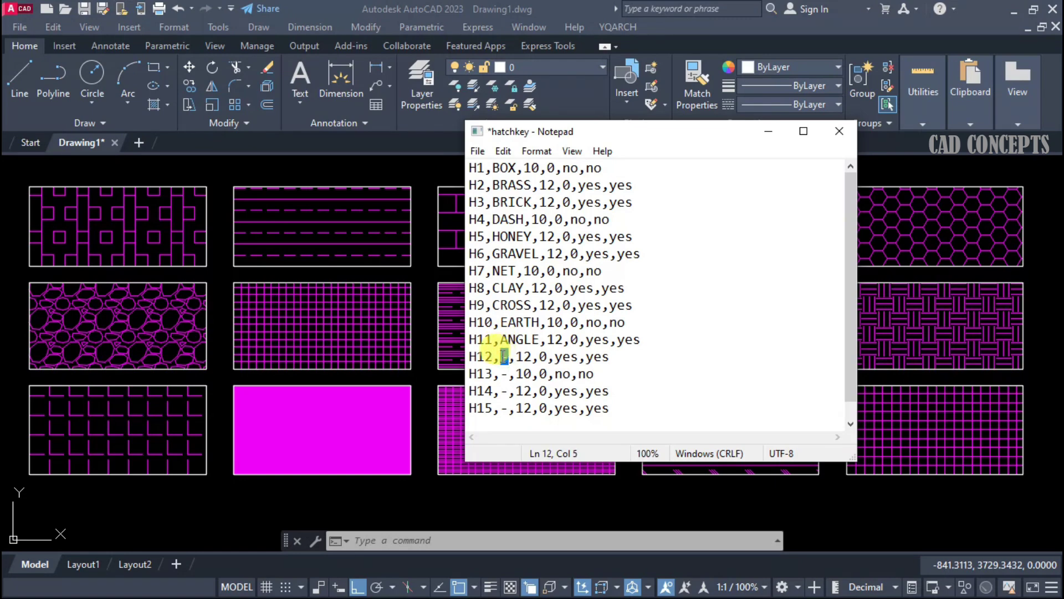
type("GRATE")
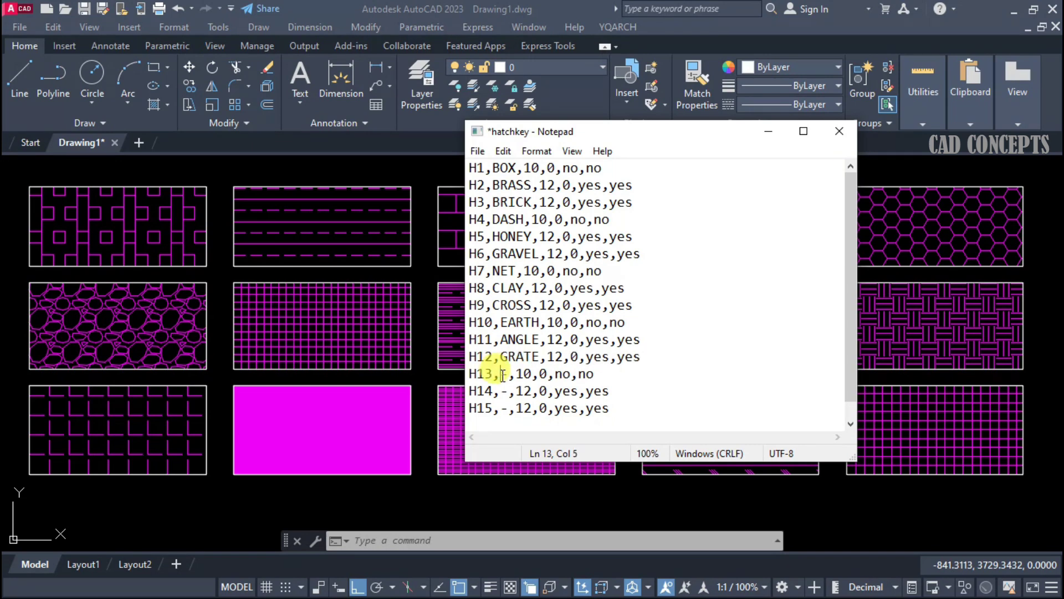
Enter SOLID, CORK and NET for the last entries, then save and close hatchkey.txt.
left_click(502, 375)
type("SOLID")
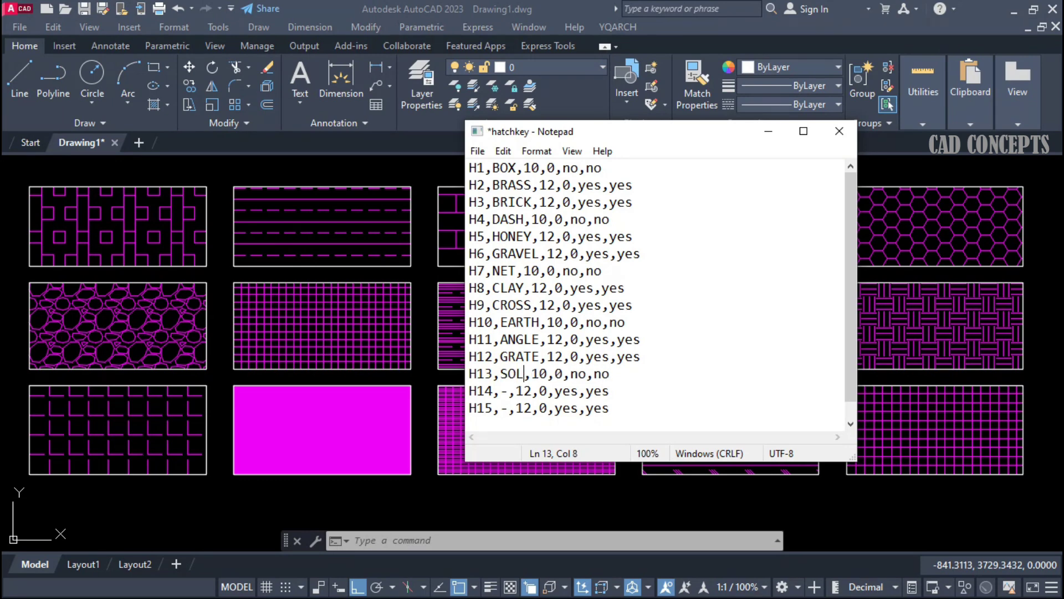
type("CORK")
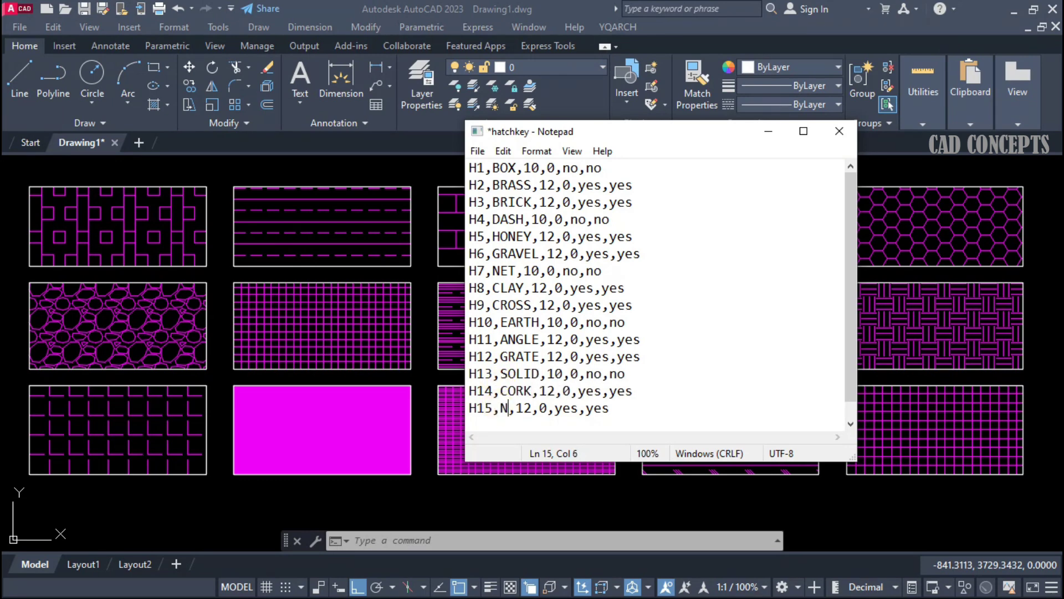
type("ET")
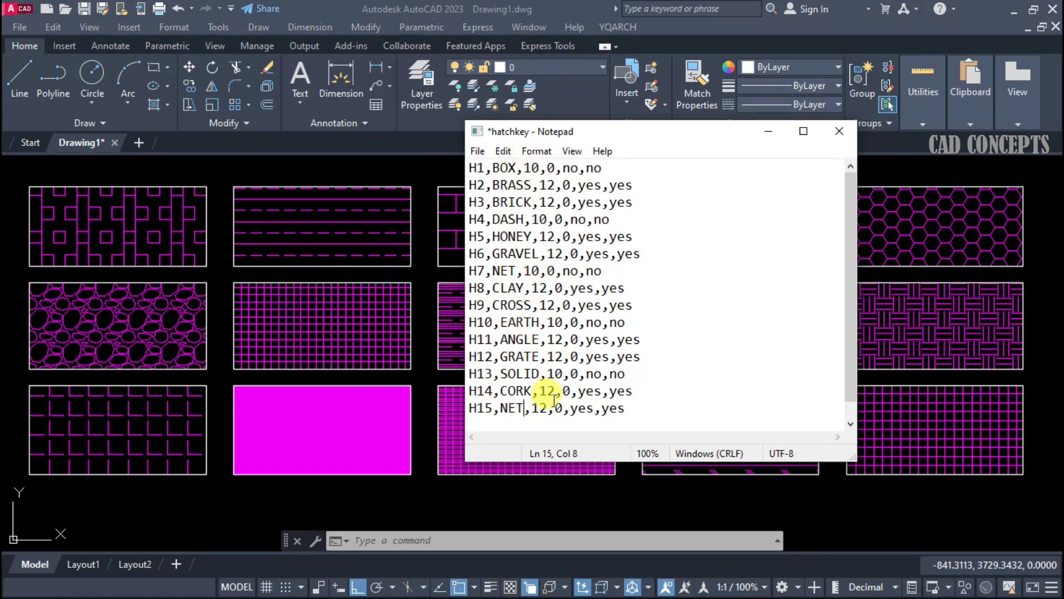
left_click(839, 131)
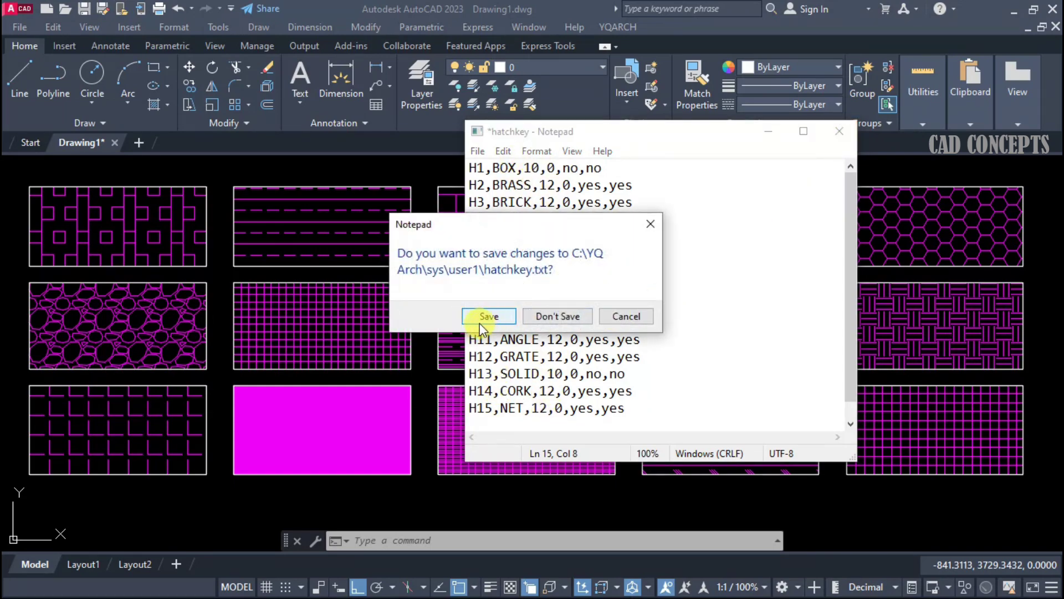
left_click(481, 326)
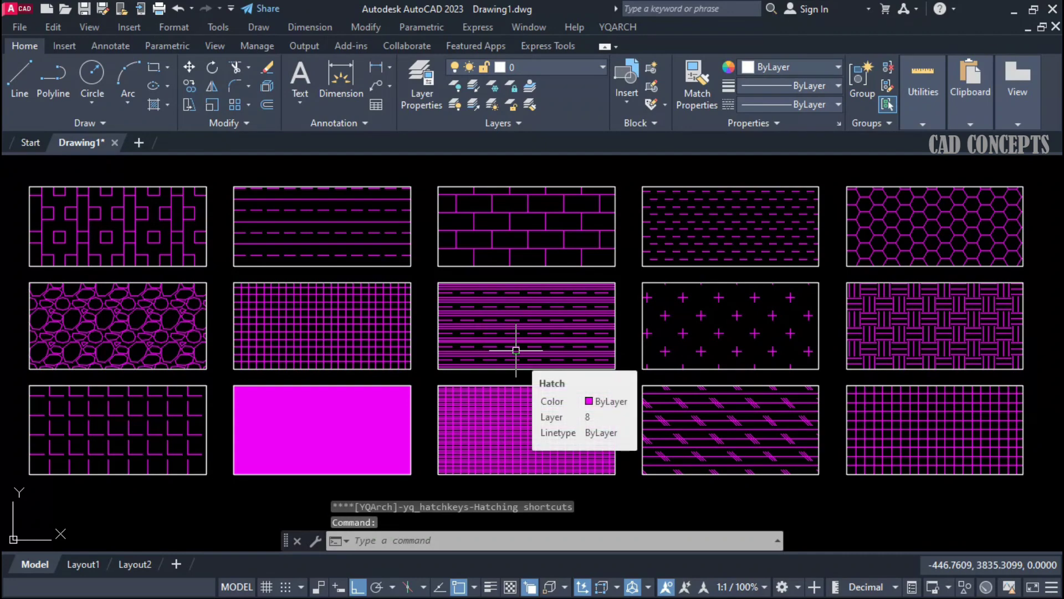
Review the yq_hatchkeys shortcut list, then Select Similar on the honeycomb hatch and erase all hatches.
key("Return")
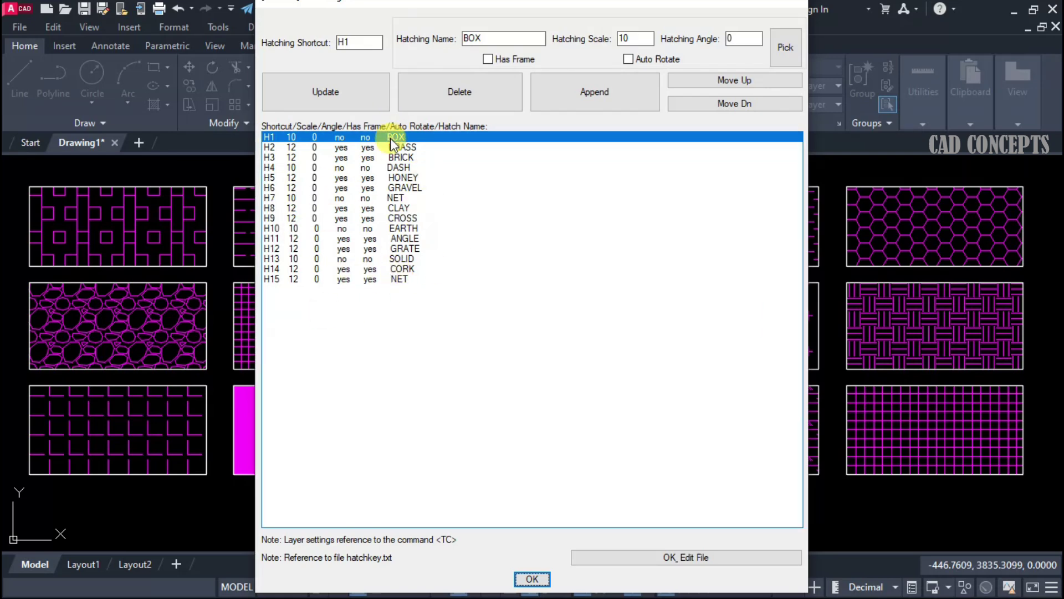
left_click(532, 580)
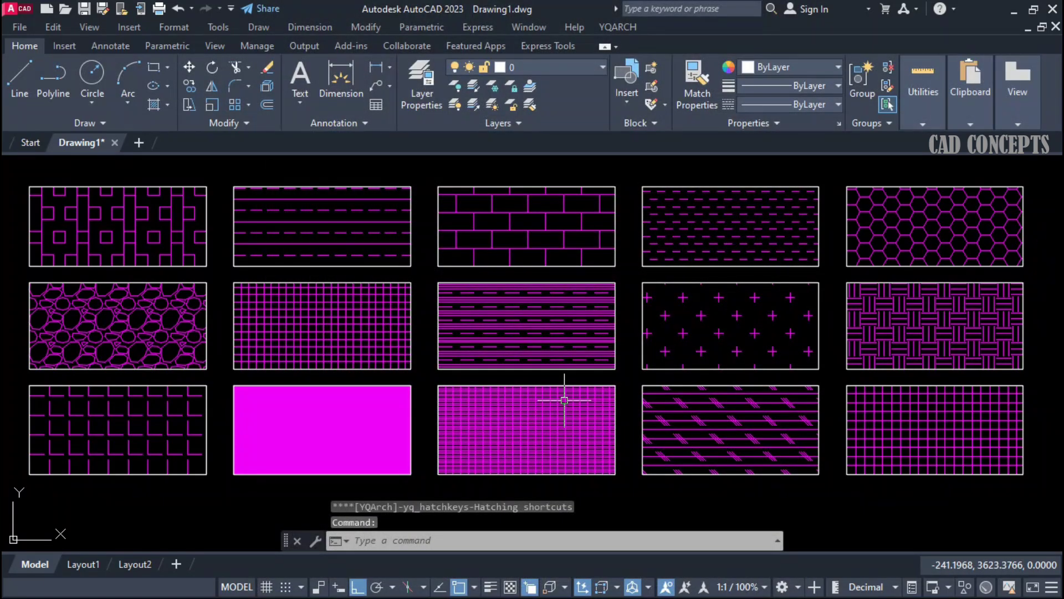
left_click(880, 244)
right_click(881, 244)
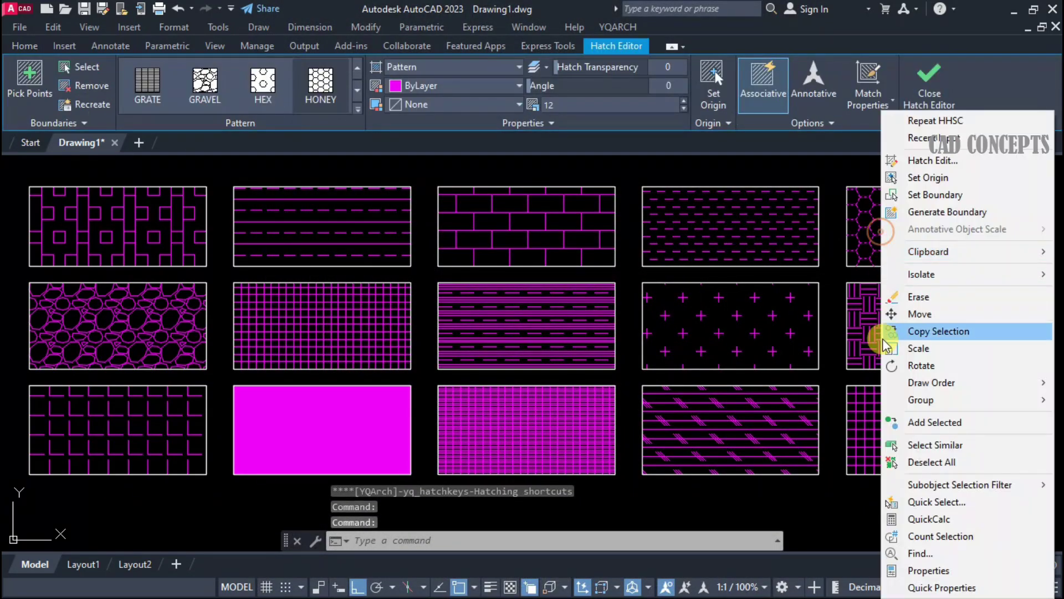
left_click(914, 448)
type("e")
key("Return")
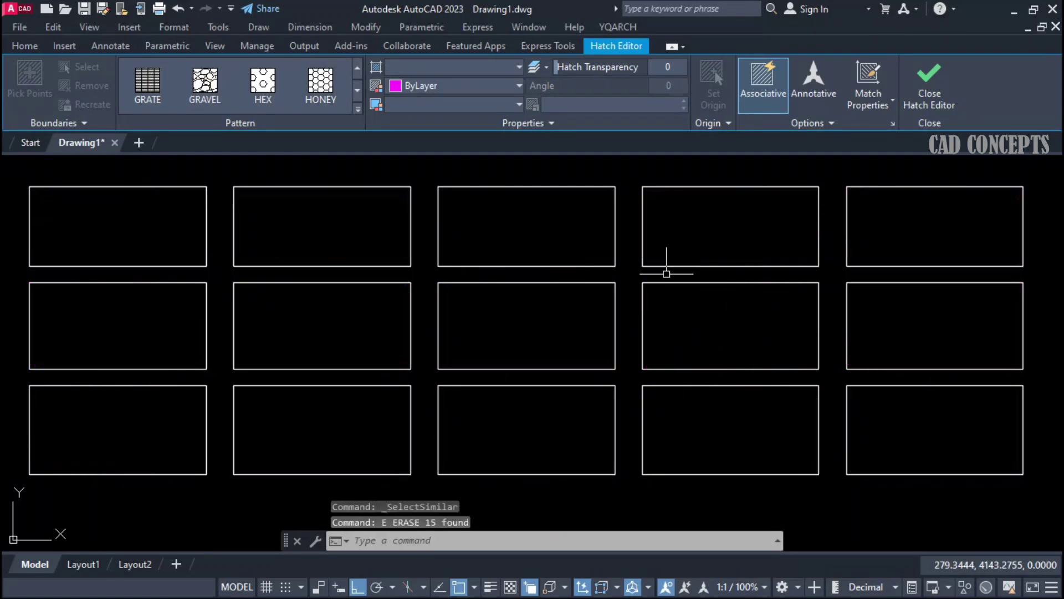
middle_click_drag(547, 275, 549, 273)
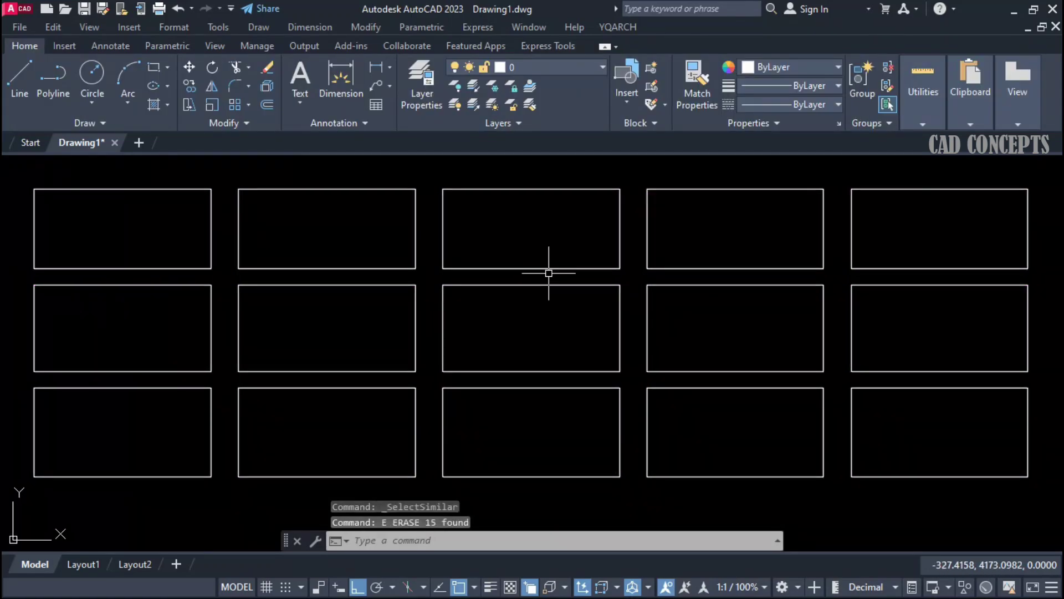
Recheck the shortcut list, then hatch the first two top rectangles with BOX and dashed lines.
key("Return")
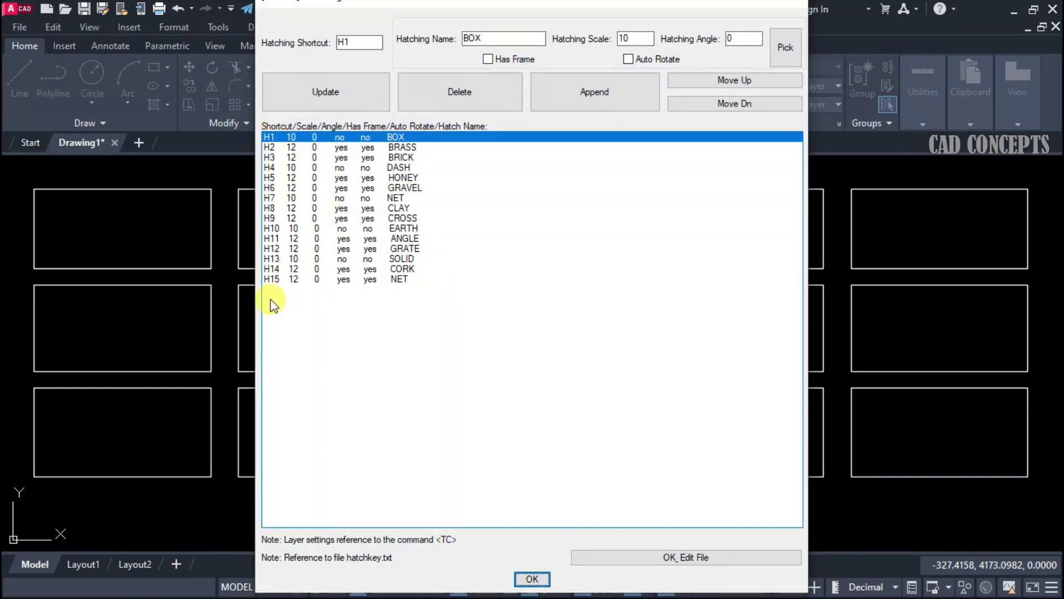
left_click(532, 578)
type("HH")
key("Return")
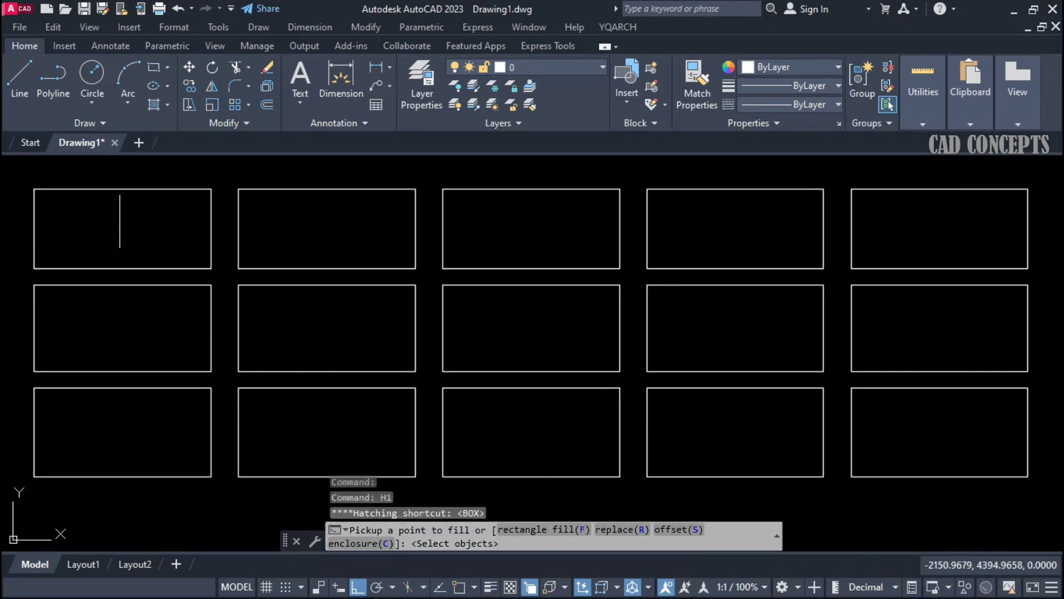
left_click(120, 221)
key("Return")
type("HH")
key("Return")
left_click(352, 229)
key("Return")
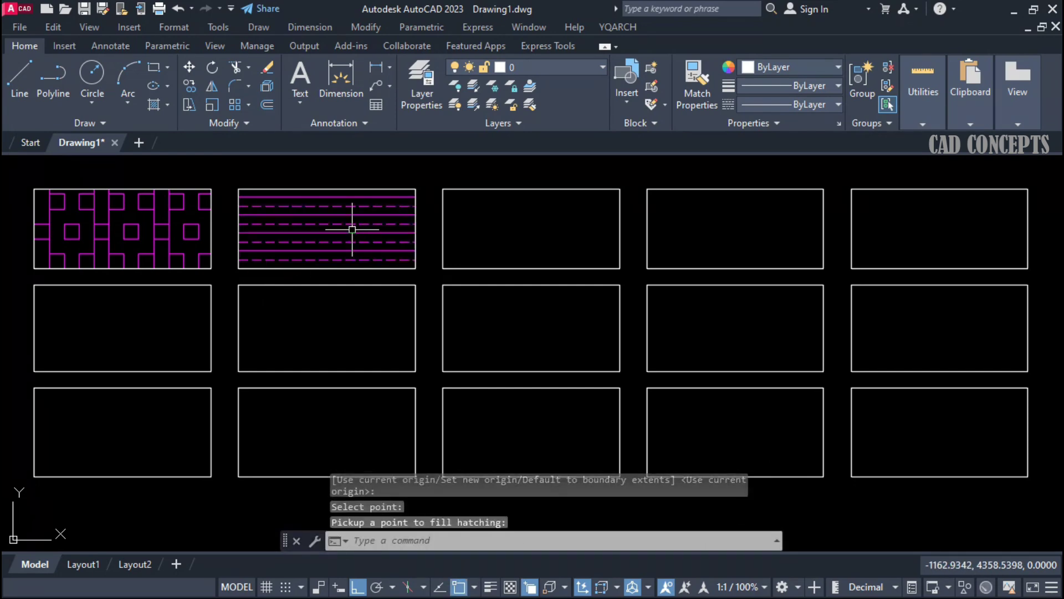
Hatch the remaining top-row rectangles with H3 brick, H4 dashed and H5 hexagons.
type("H3")
key("Return")
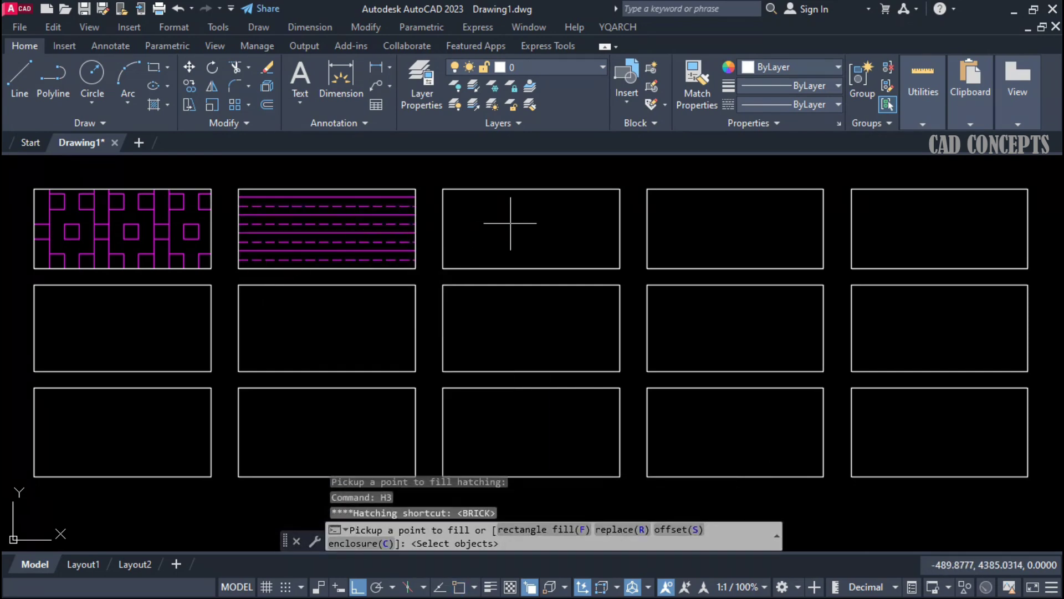
left_click(510, 223)
key("Return")
type("H4")
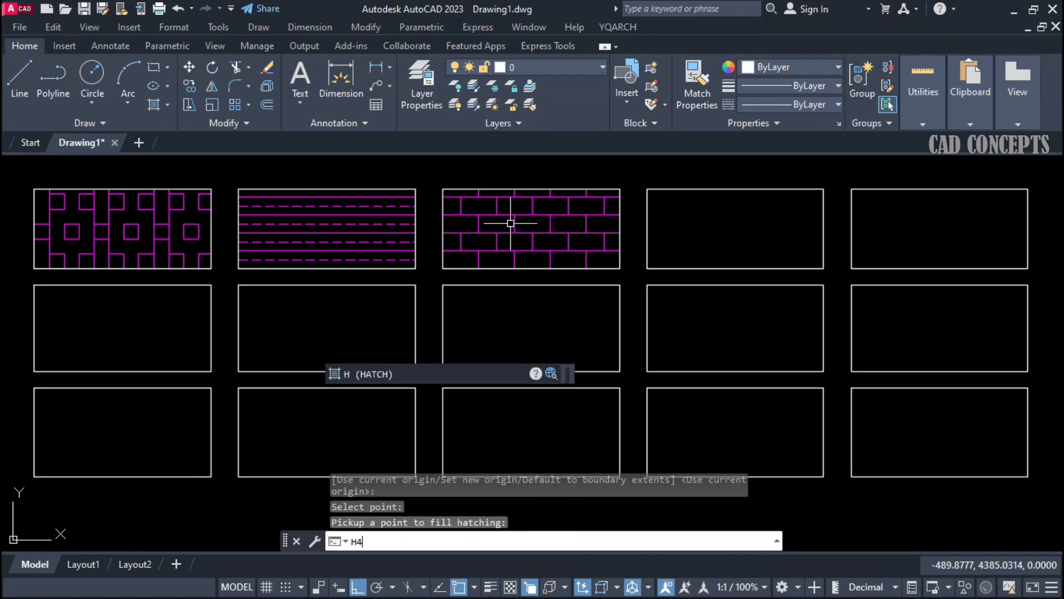
key("Return")
left_click(704, 224)
key("Return")
type("H5")
key("Return")
left_click(925, 226)
key("Return")
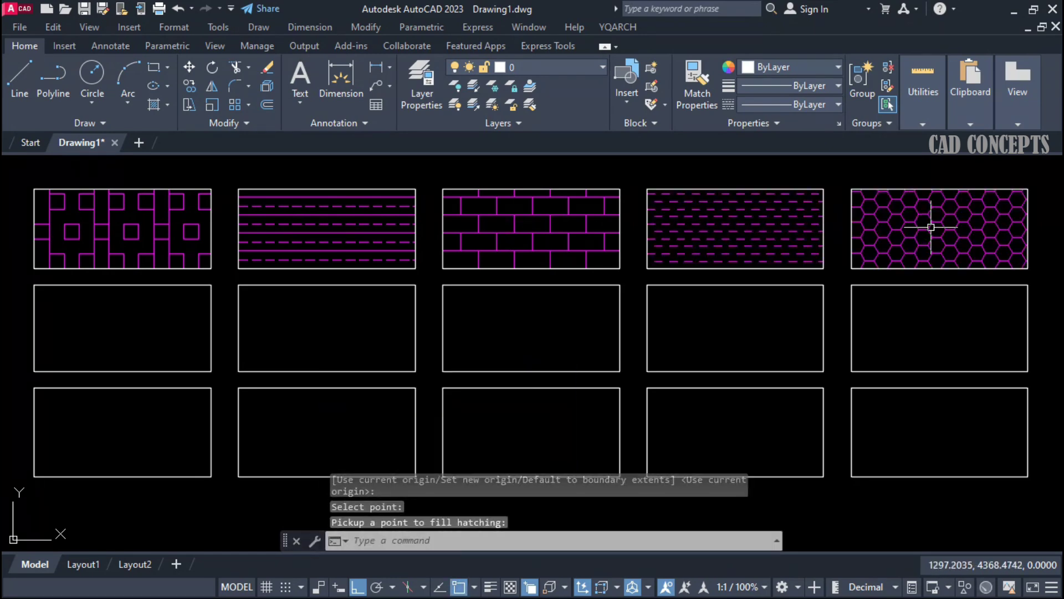
Fill the first three row-two rectangles with H6 GRAVEL, H7 grid and H8 dashed lines.
type("H6")
key("Return")
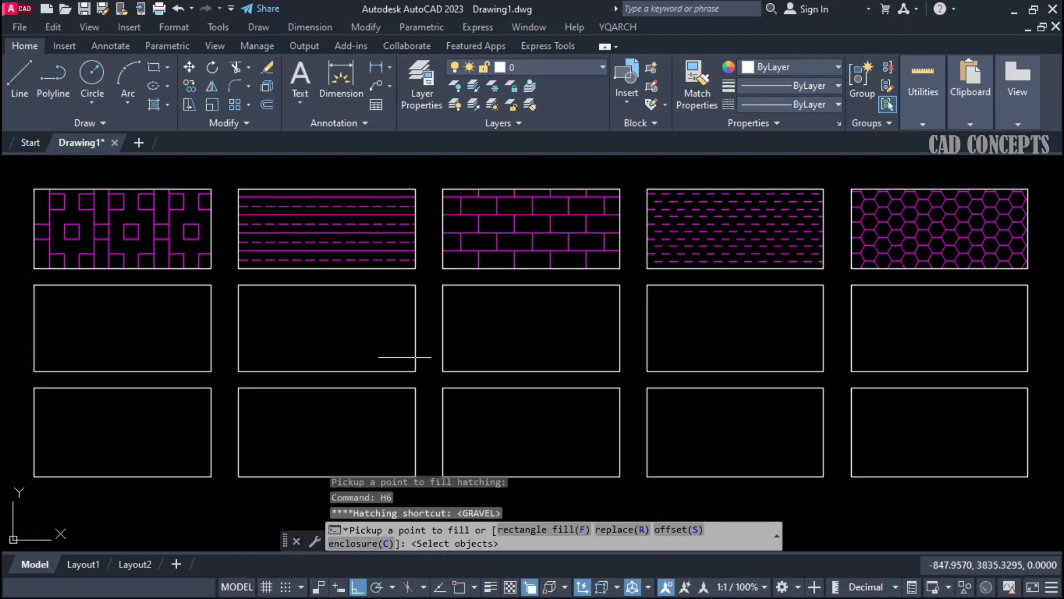
left_click(166, 333)
key("Return")
type("H7")
key("Return")
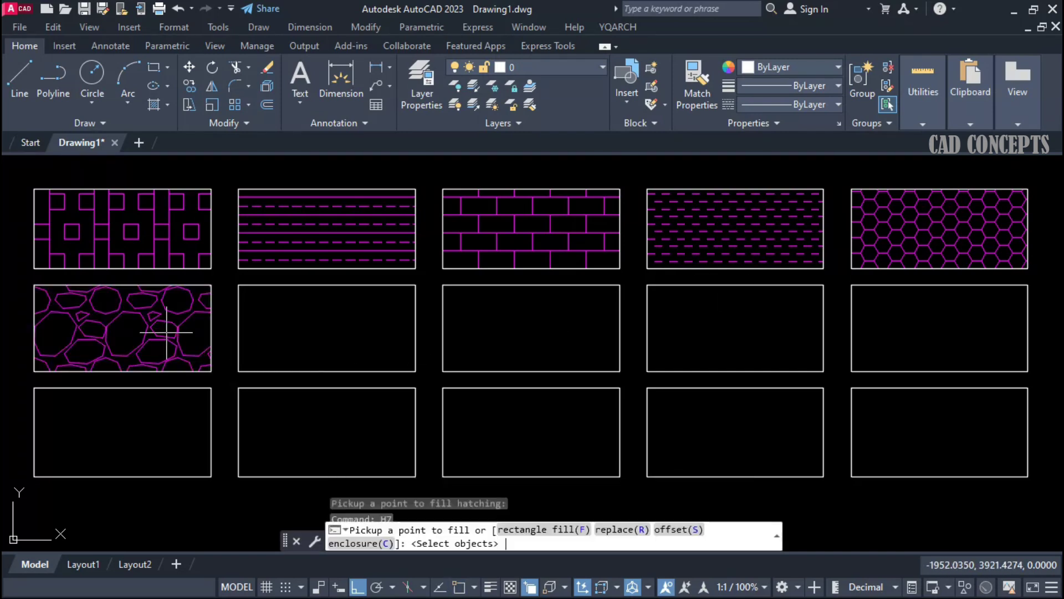
left_click(329, 328)
key("Return")
type("H8")
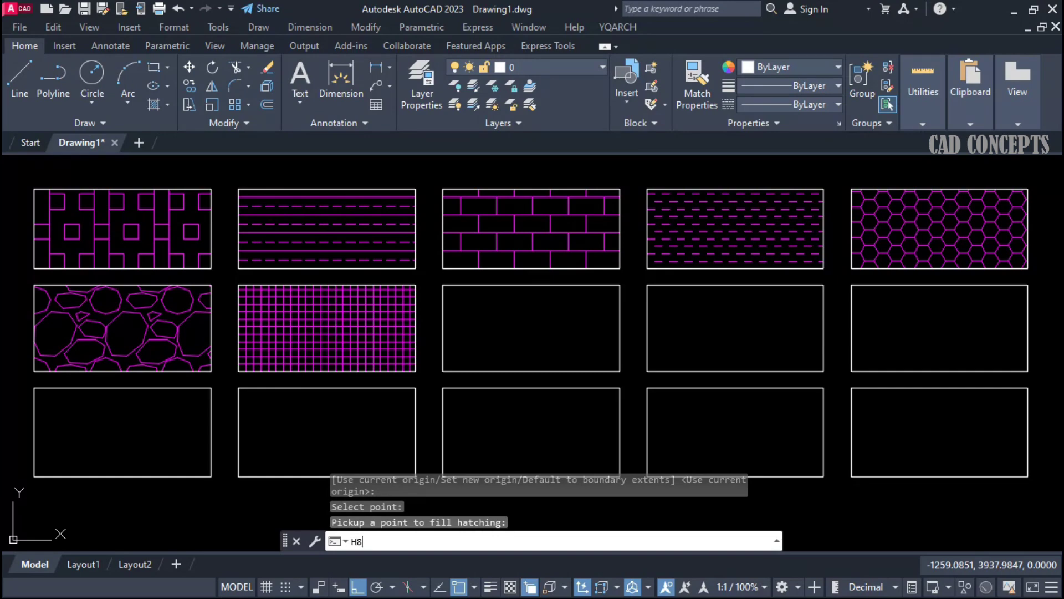
key("Return")
left_click(544, 324)
key("Return")
Hatch H9 crosses and basket-weave in row two, and H11 notched-square in the bottom-left rectangle.
type("H9")
key("Return")
left_click(717, 321)
key("Return")
type("H")
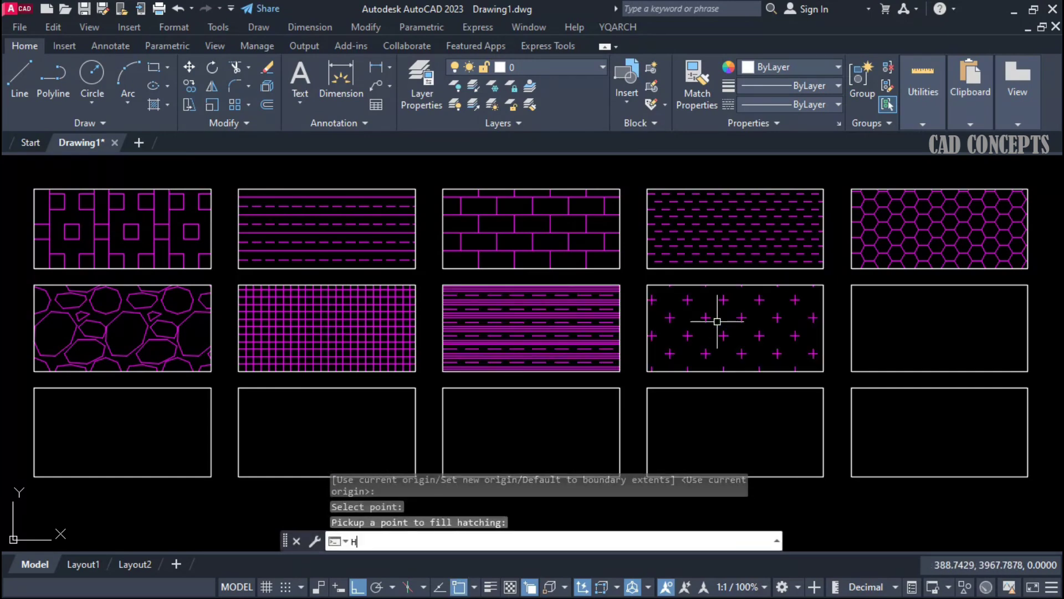
type("1")
key("Return")
left_click(925, 323)
key("Return")
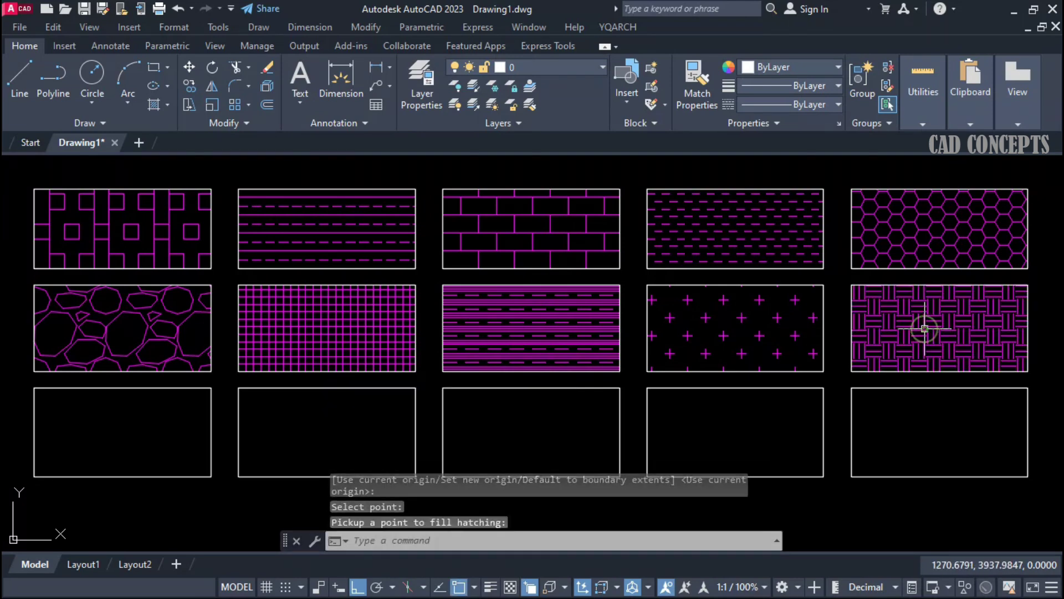
type("H11")
key("Return")
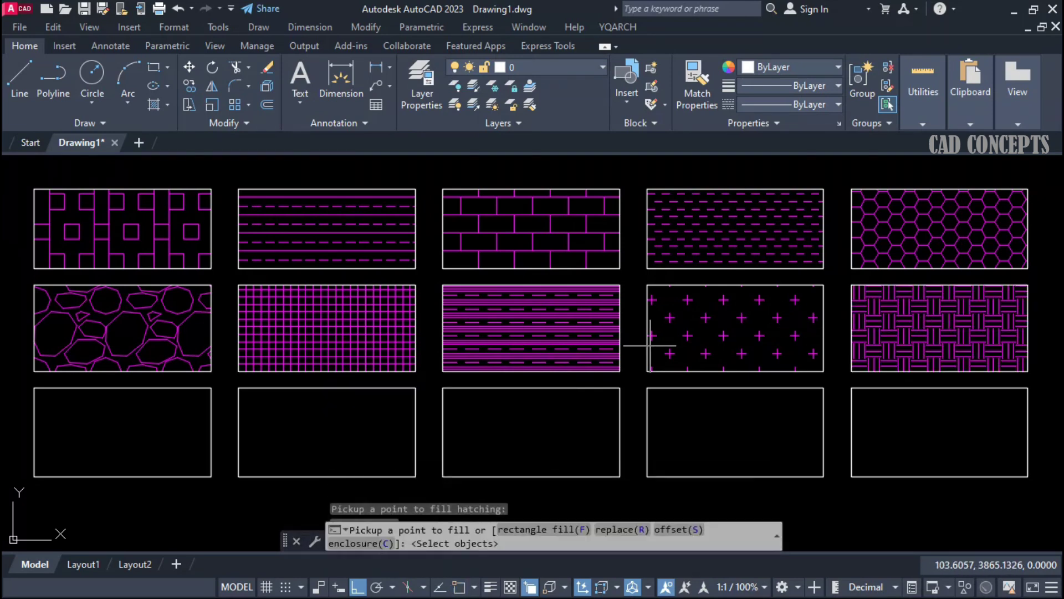
left_click(74, 435)
key("Return")
Fill the second and third bottom rectangles with H12 dense grid and H13 solid magenta.
type("H12")
key("Return")
left_click(336, 423)
key("Return")
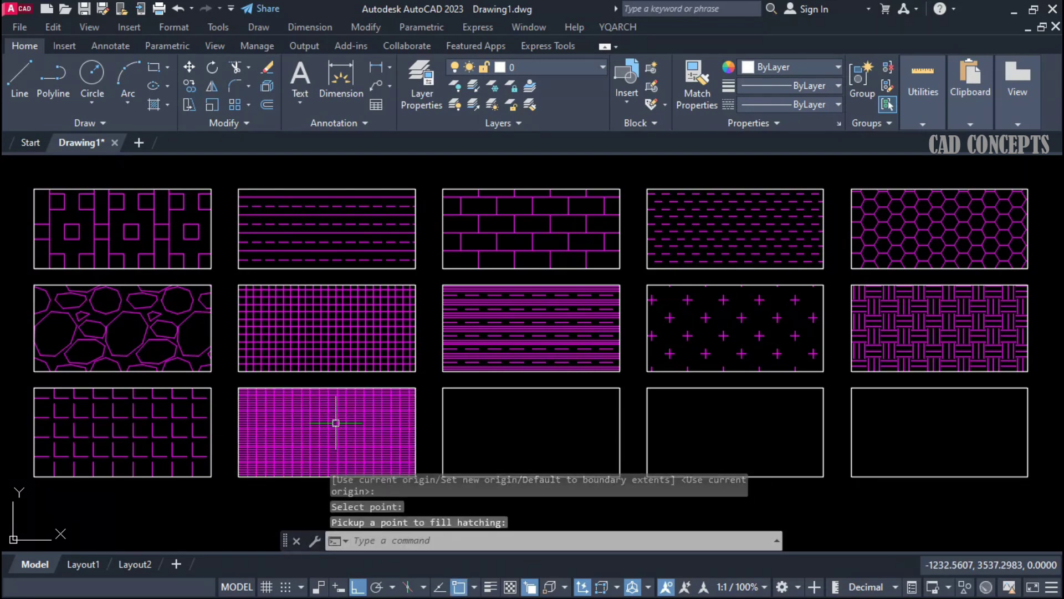
type("H13")
key("Return")
left_click(543, 418)
key("Return")
Fill the last two bottom rectangles with H14 diagonal stripes and H15 grid hatch.
type("H14")
key("Return")
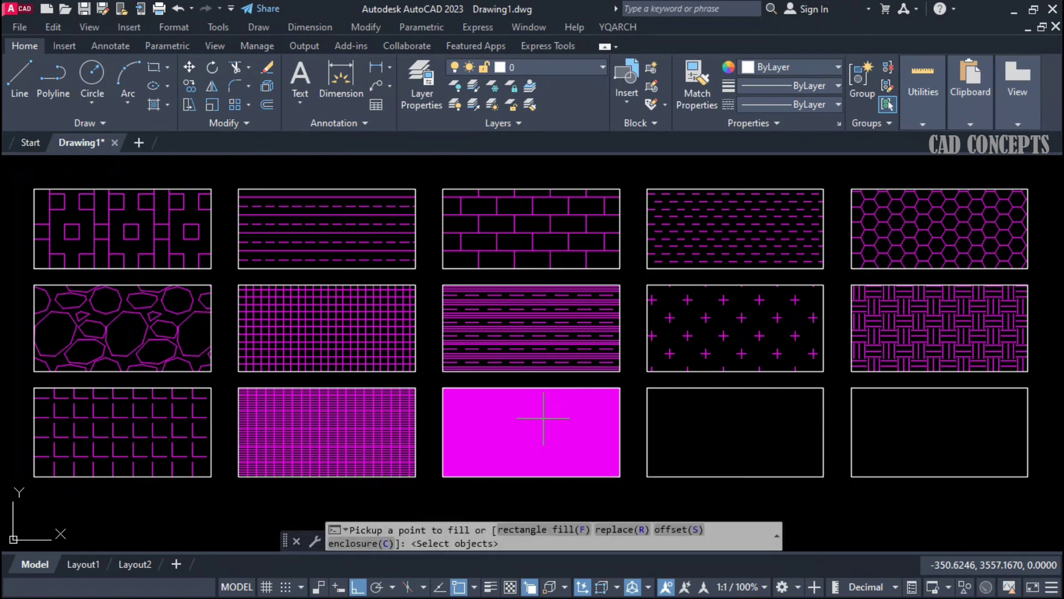
left_click(712, 414)
key("Return")
type("H1")
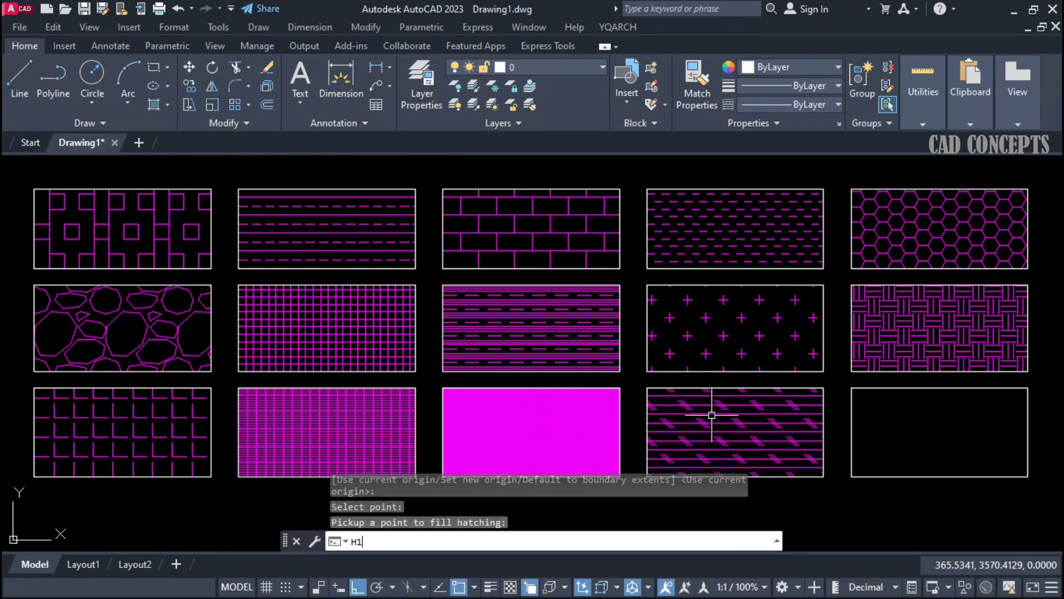
type("5")
key("Return")
left_click(867, 431)
key("Return")
Start a new HATCH with the H alias and open the Hatch and Gradient settings.
middle_click_drag(763, 285, 765, 275)
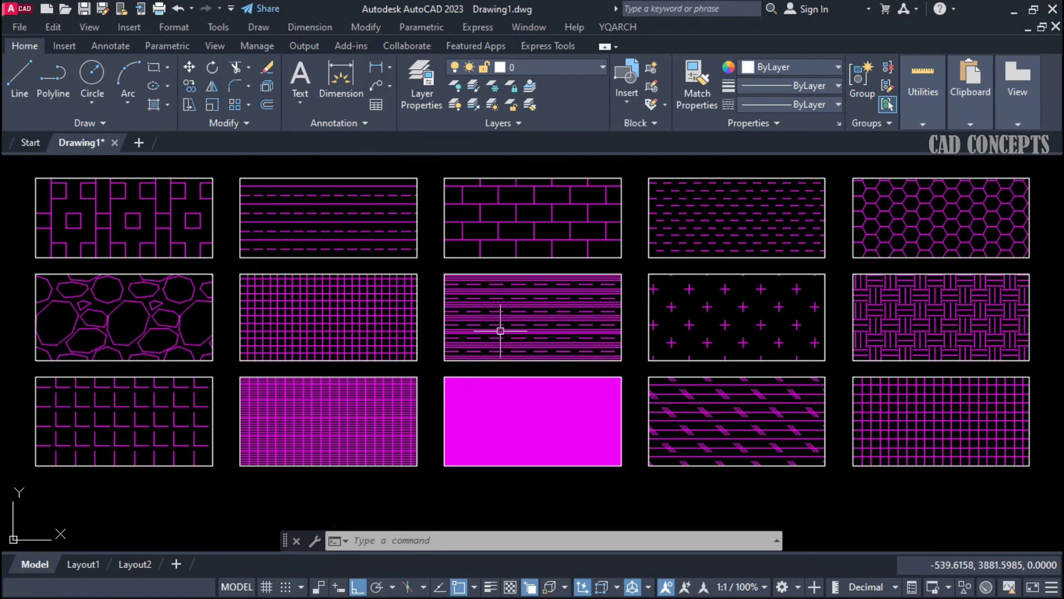
left_click(356, 540)
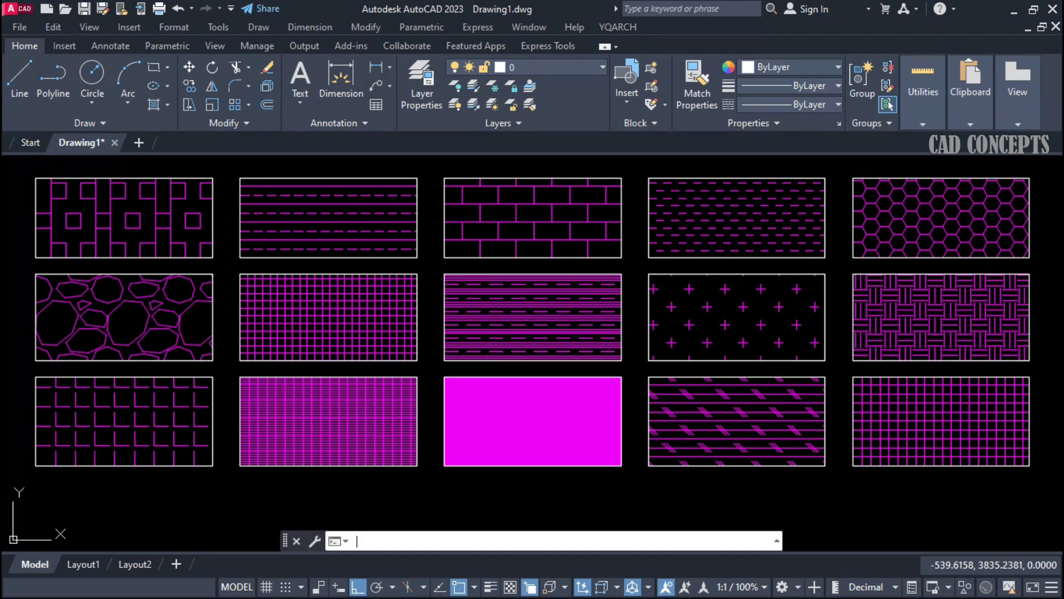
type("h")
key("Return")
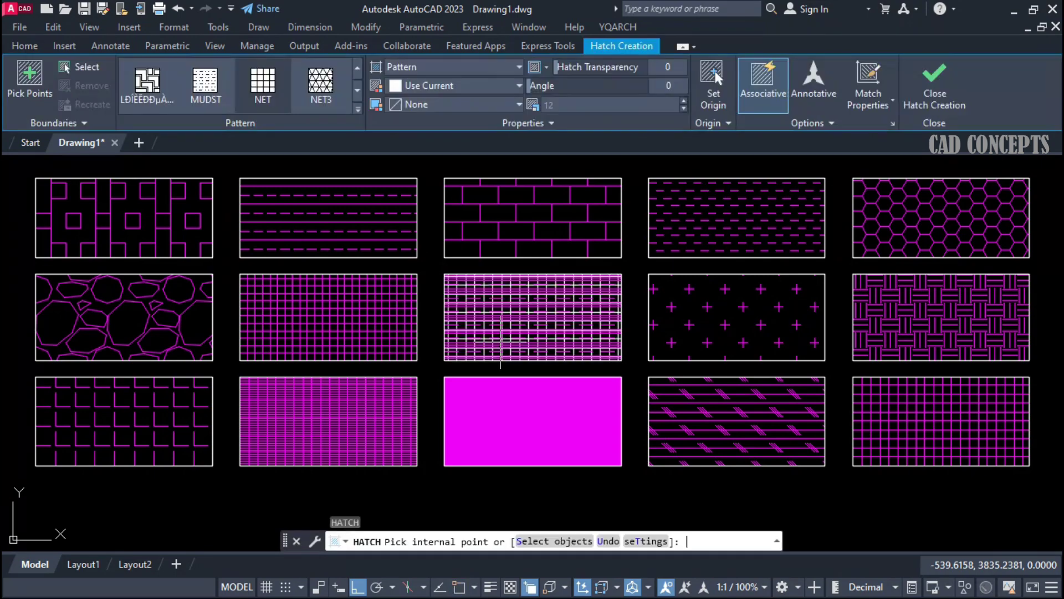
left_click(663, 543)
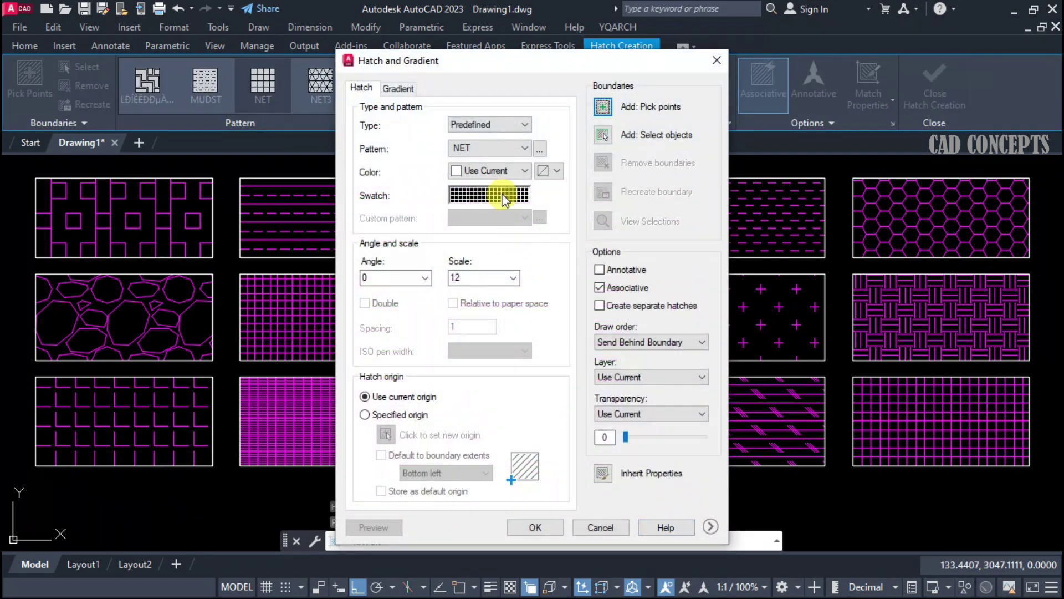
Open the Hatch Pattern Palette and browse BRASS, BRICK, FLEX, ESCHER, DASH and DOLMIT patterns.
left_click(504, 195)
left_click_drag(516, 133, 963, 133)
left_click(958, 367)
left_click(1000, 363)
scroll(998, 366, "down", 3)
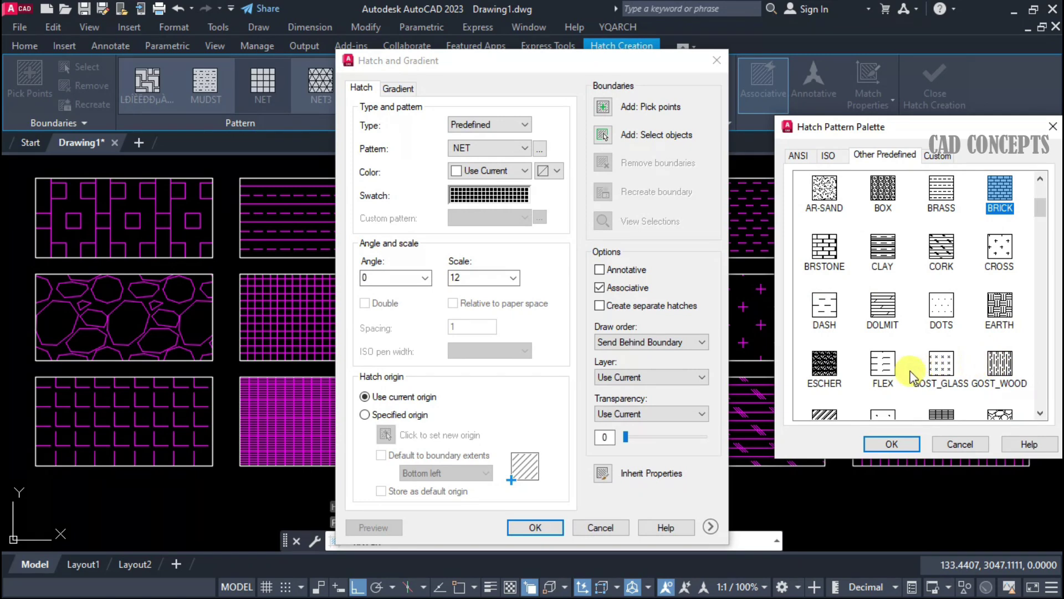
left_click(883, 370)
left_click(824, 366)
left_click(824, 307)
left_click(883, 306)
Scroll through the remaining predefined patterns, then close the palette and dialog without changes.
scroll(996, 327, "down", 4)
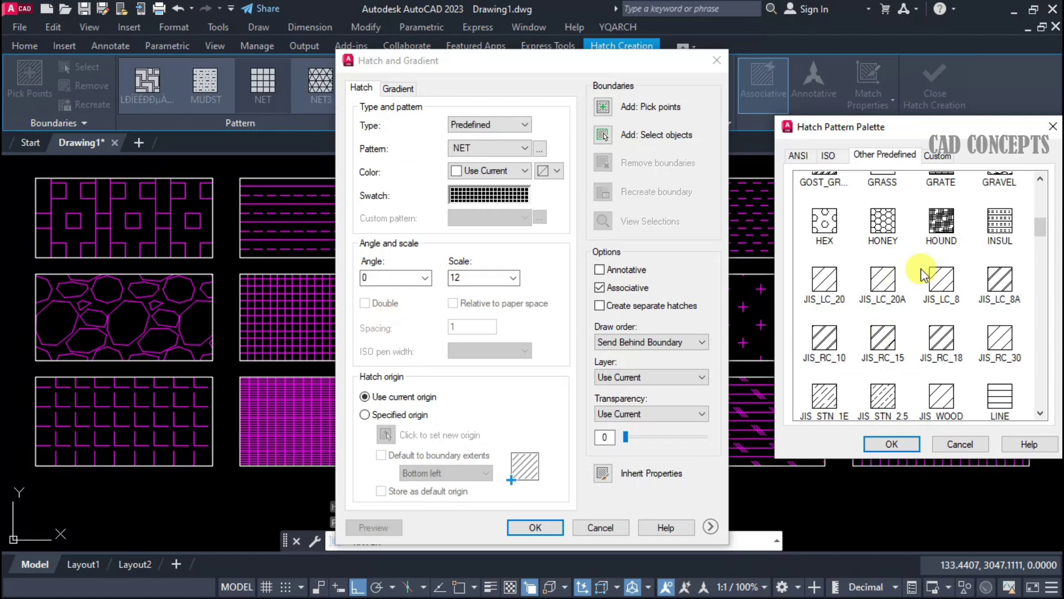
scroll(898, 348, "down", 4)
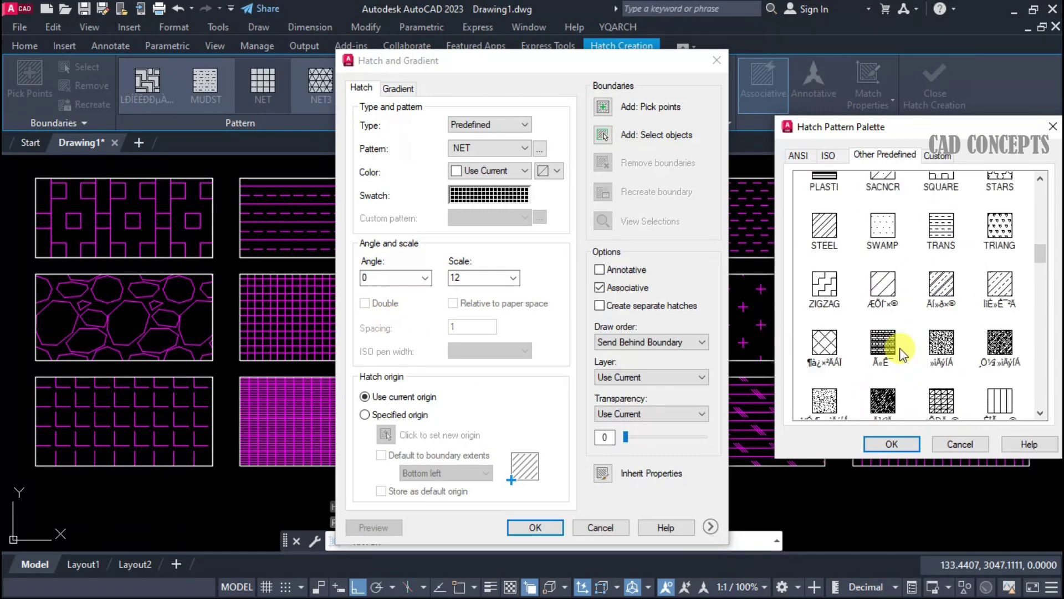
scroll(898, 348, "up", 5)
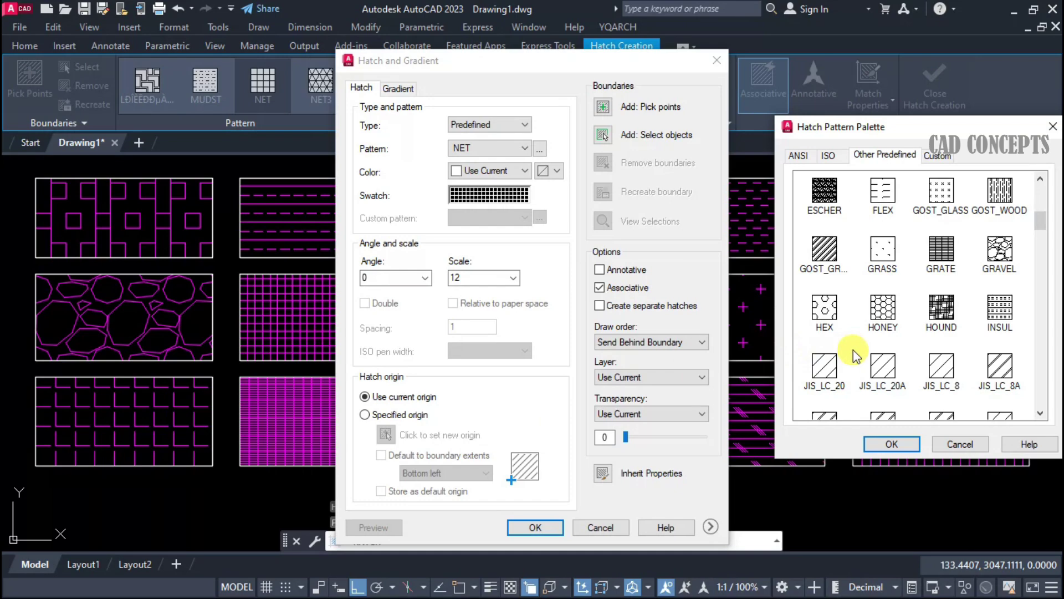
left_click(1052, 126)
left_click(716, 60)
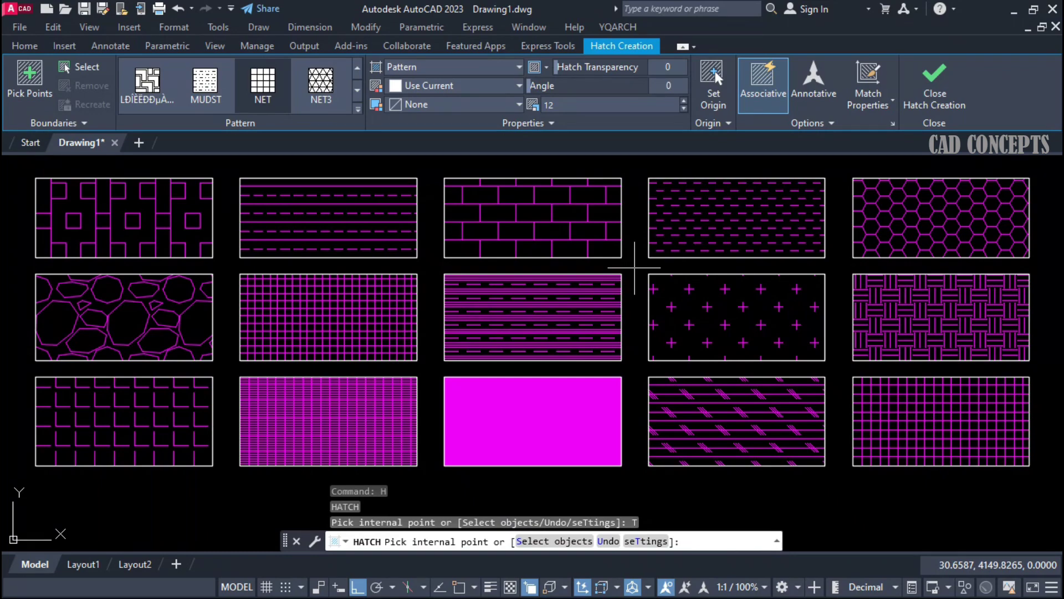
Cancel the pending hatch, then refill the fourth and fifth top rectangles with dashed and hexagon hatches.
key("Escape")
middle_click_drag(635, 268, 633, 272)
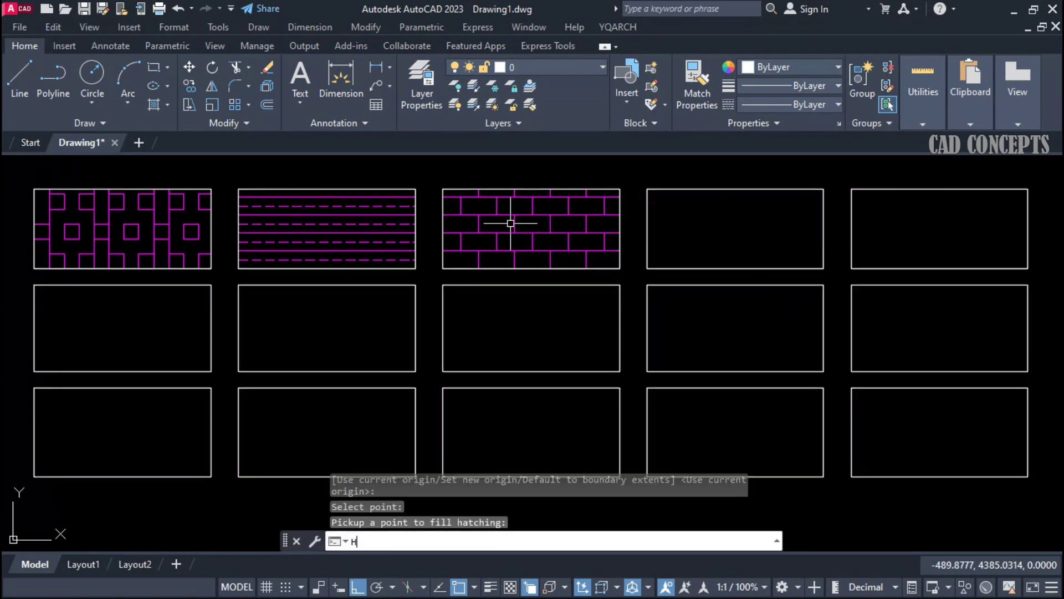
left_click(705, 222)
type("H5")
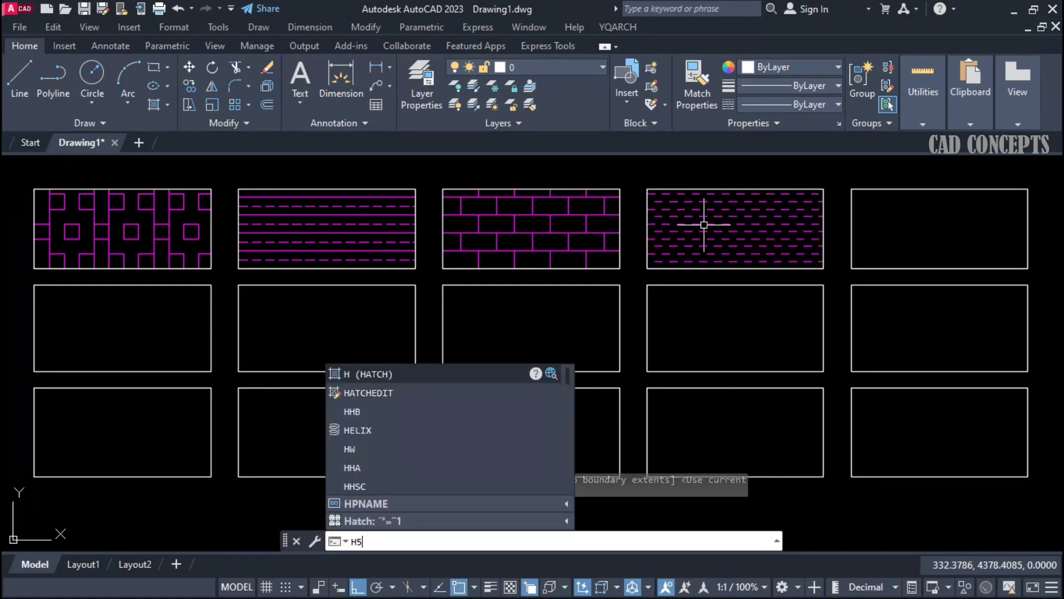
key("Return")
left_click(931, 227)
type("H6")
key("Return")
Refill the first four row-two rectangles with gravel, grid, dashed lines and crosses.
left_click(167, 332)
type("H7")
key("Return")
left_click(320, 328)
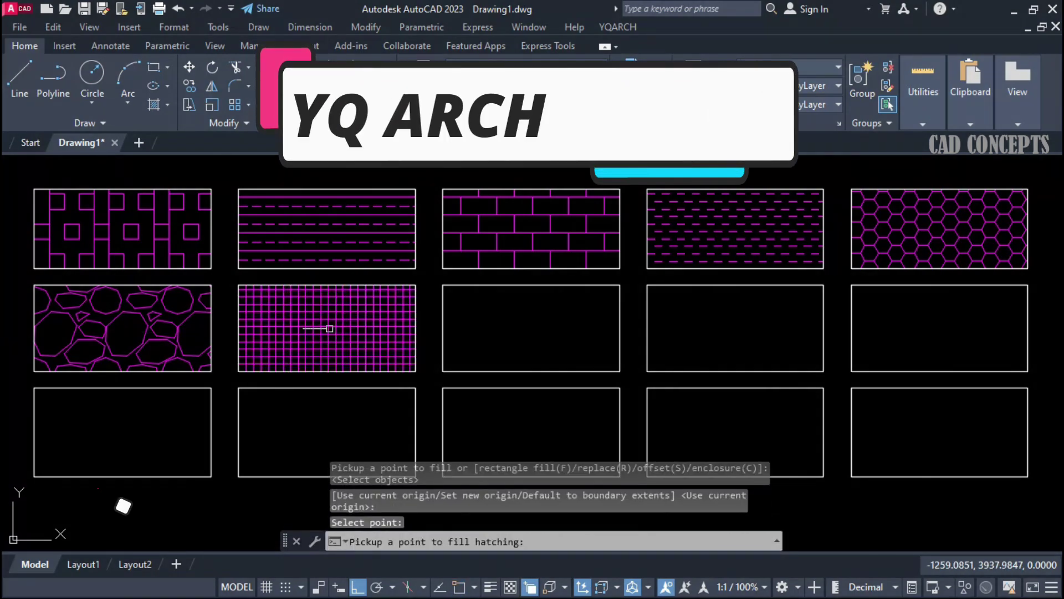
type("H8")
key("Return")
left_click(543, 323)
type("H9")
key("Return")
left_click(717, 321)
Refill basket-weave in row two, then notched-square, dense grid, diagonal stripes and grid in the bottom row.
type("H10")
key("Return")
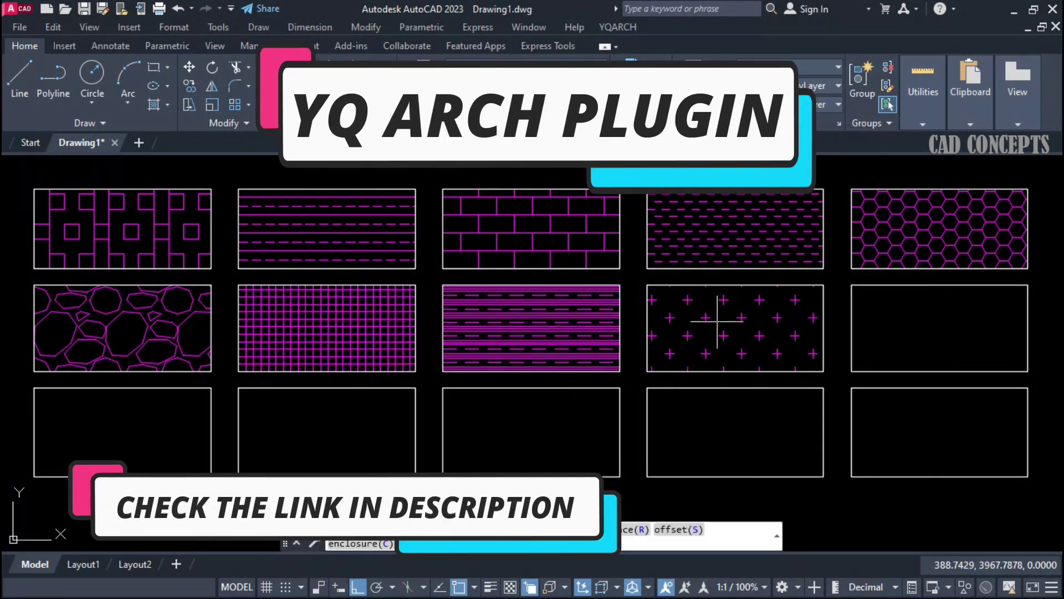
left_click(921, 314)
type("H11")
key("Return")
left_click(74, 434)
type("H12")
key("Return")
left_click(335, 423)
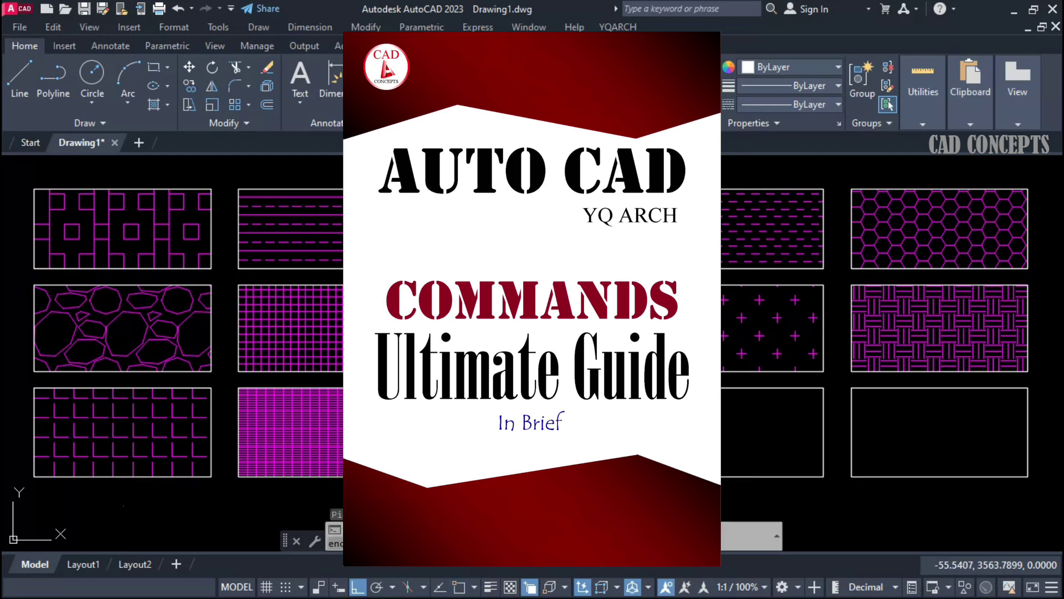
left_click(753, 414)
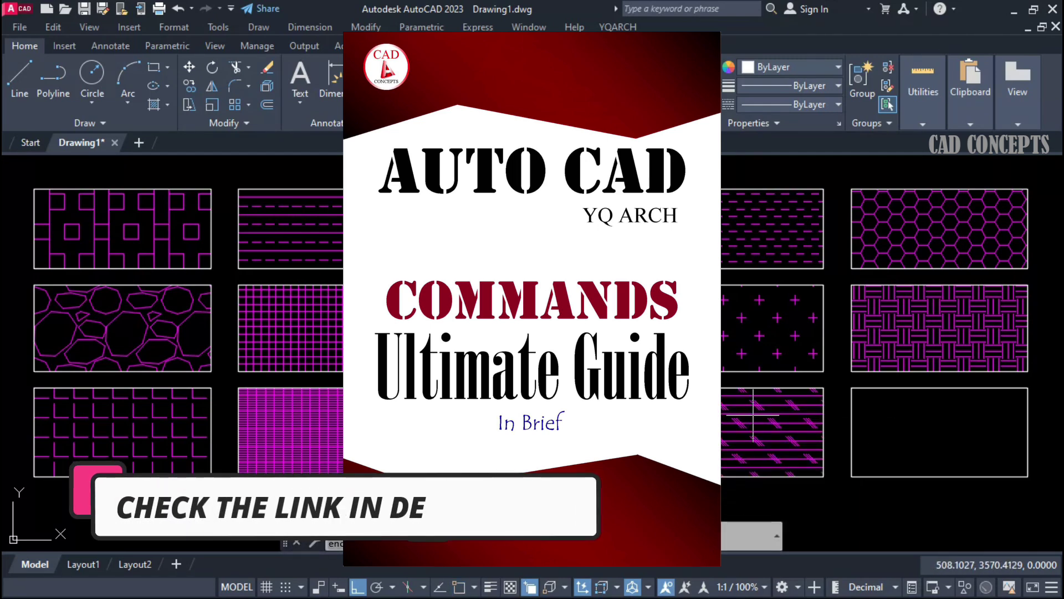
left_click(939, 432)
middle_click_drag(752, 215, 754, 203)
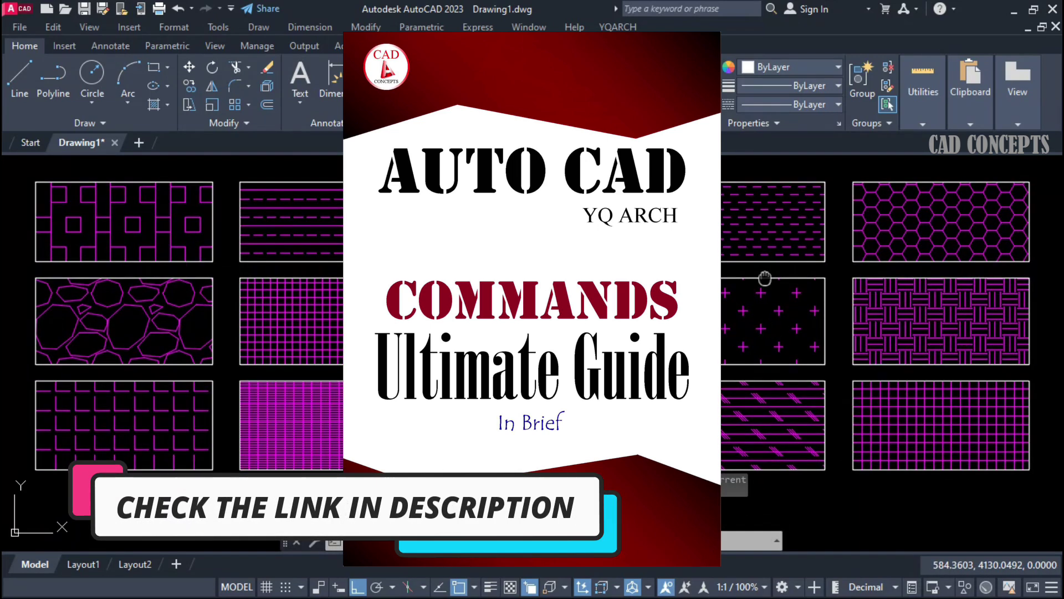